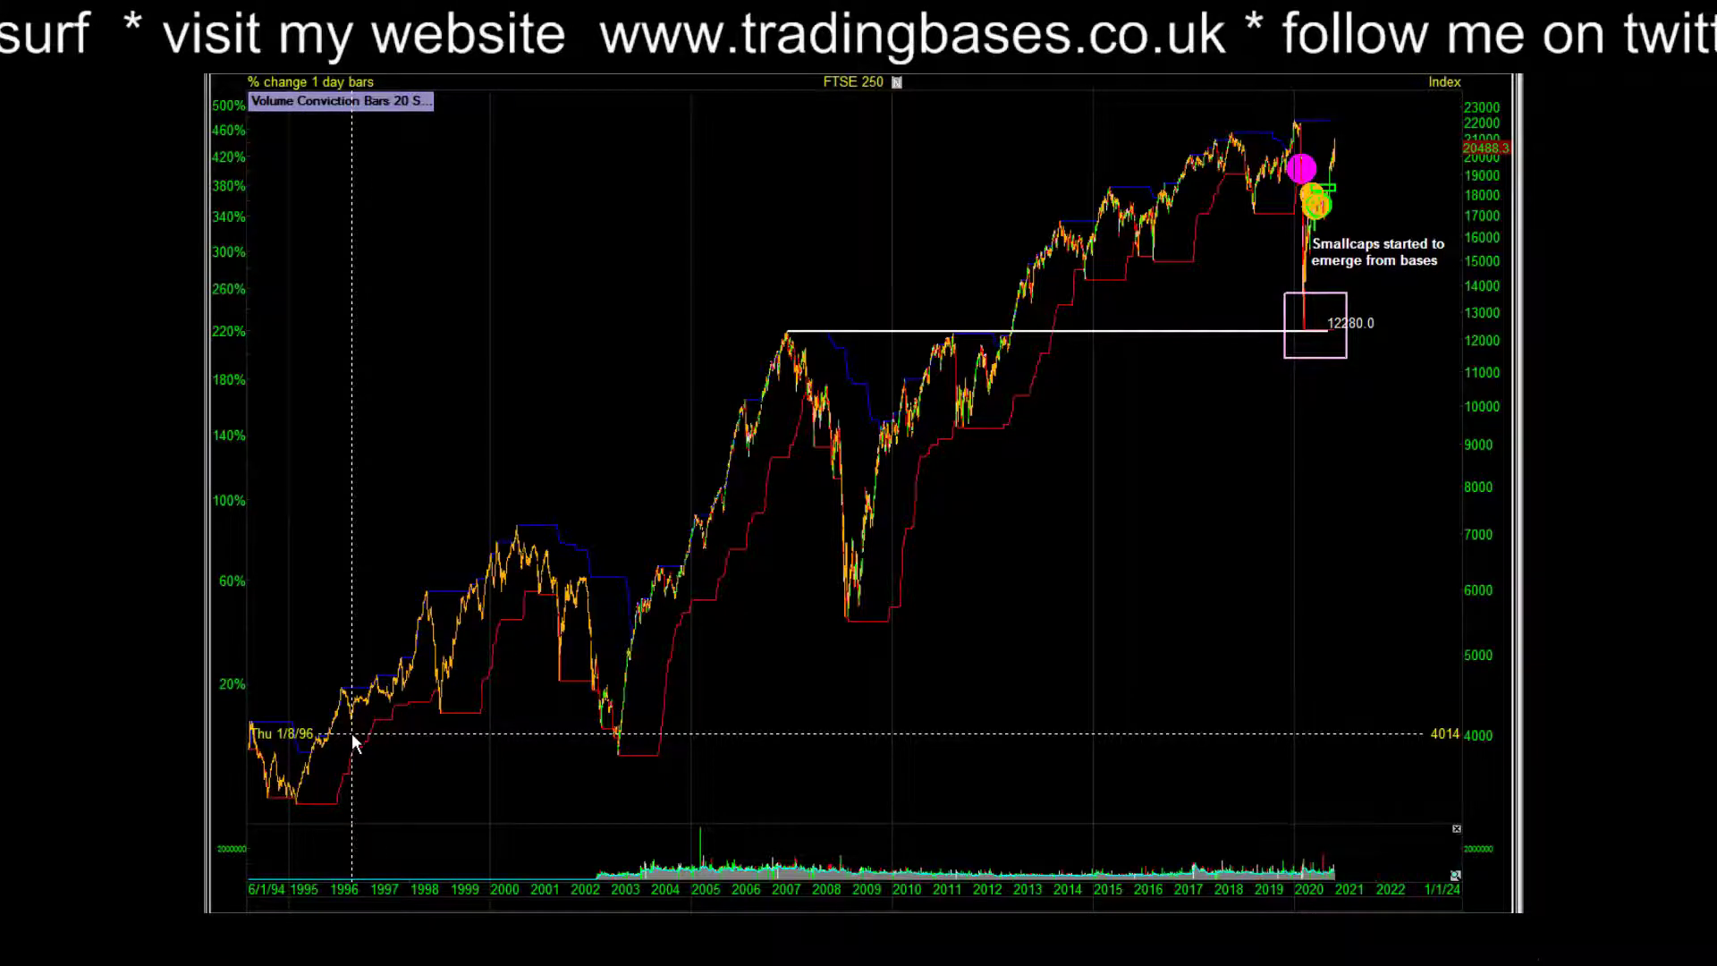
# Step: Narrow the FTSE 250 chart from its long-term history to September 2019–April 2021 and stretch its price scale for a closer look
pyautogui.moveTo(459, 516); pyautogui.dragTo(1449, 518)
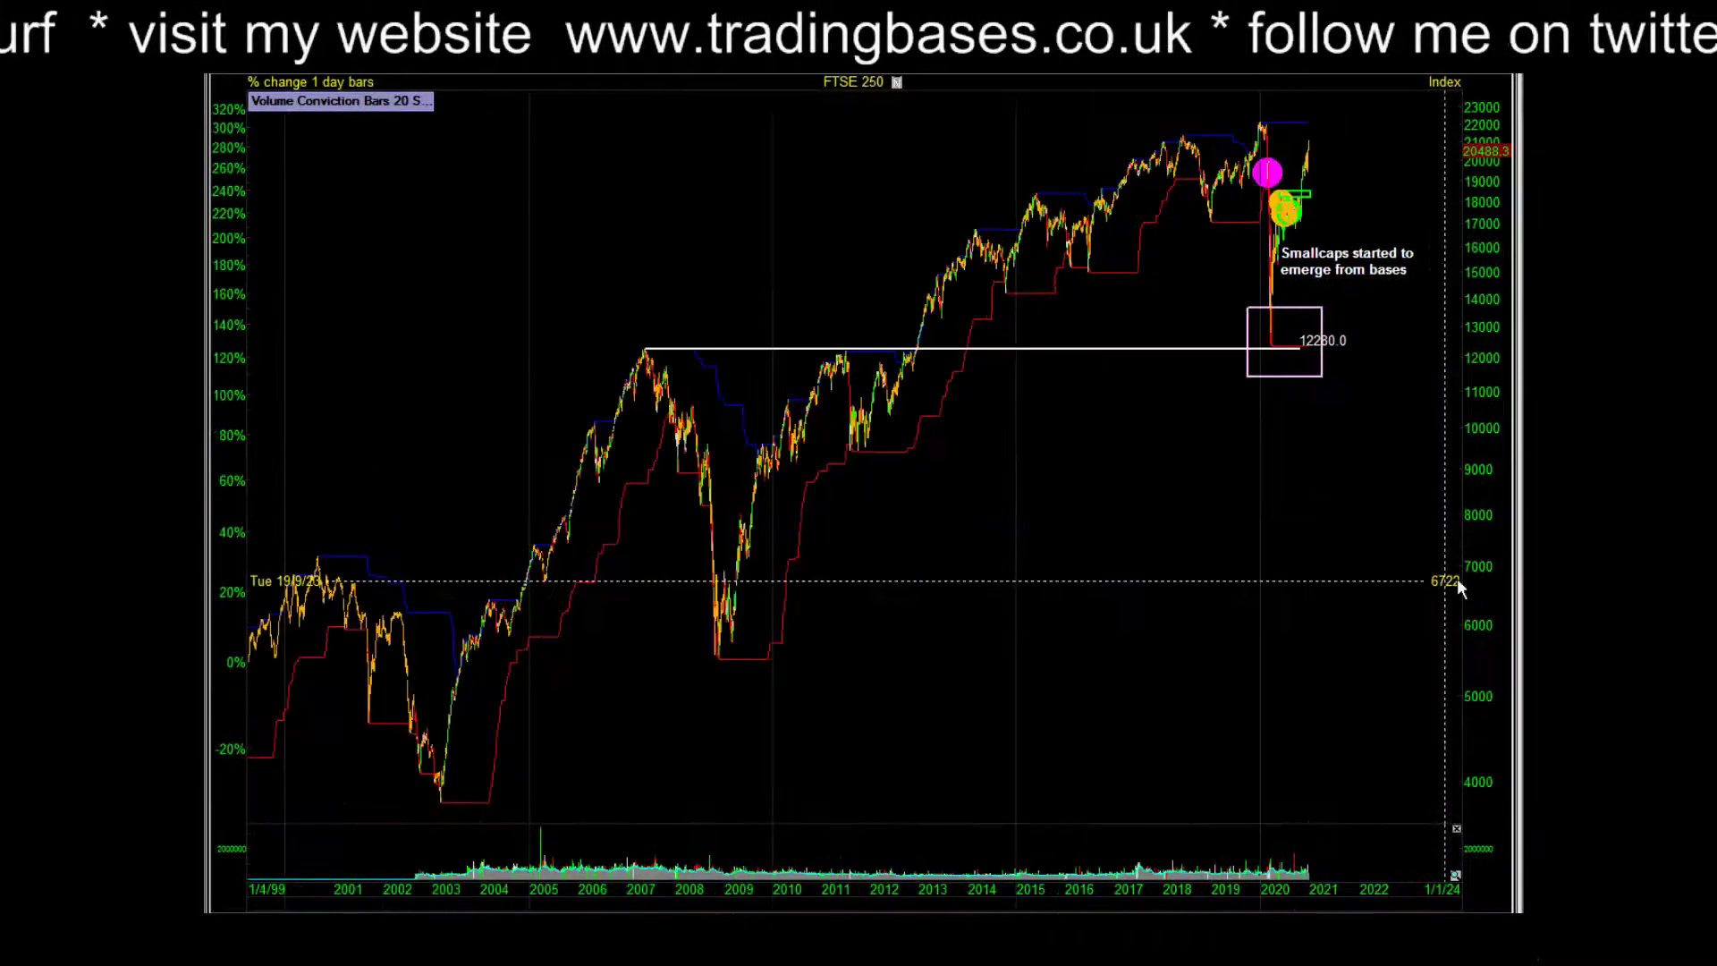
pyautogui.moveTo(1429, 628); pyautogui.dragTo(577, 653)
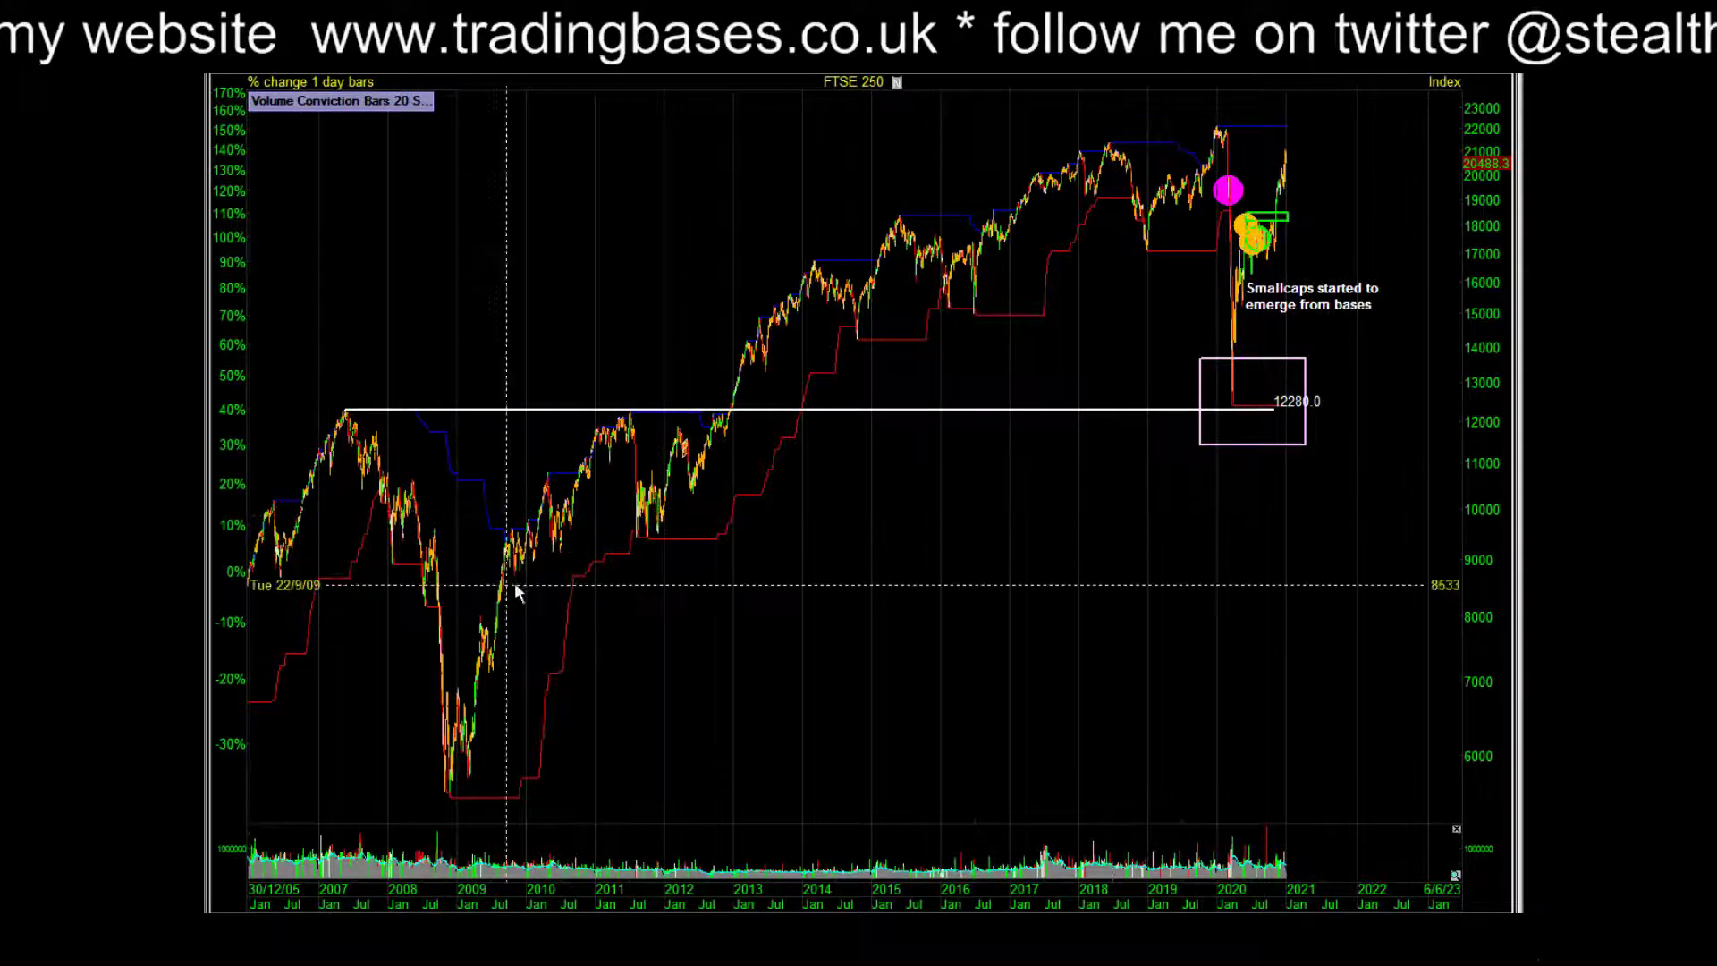
pyautogui.moveTo(311, 599); pyautogui.dragTo(1453, 449)
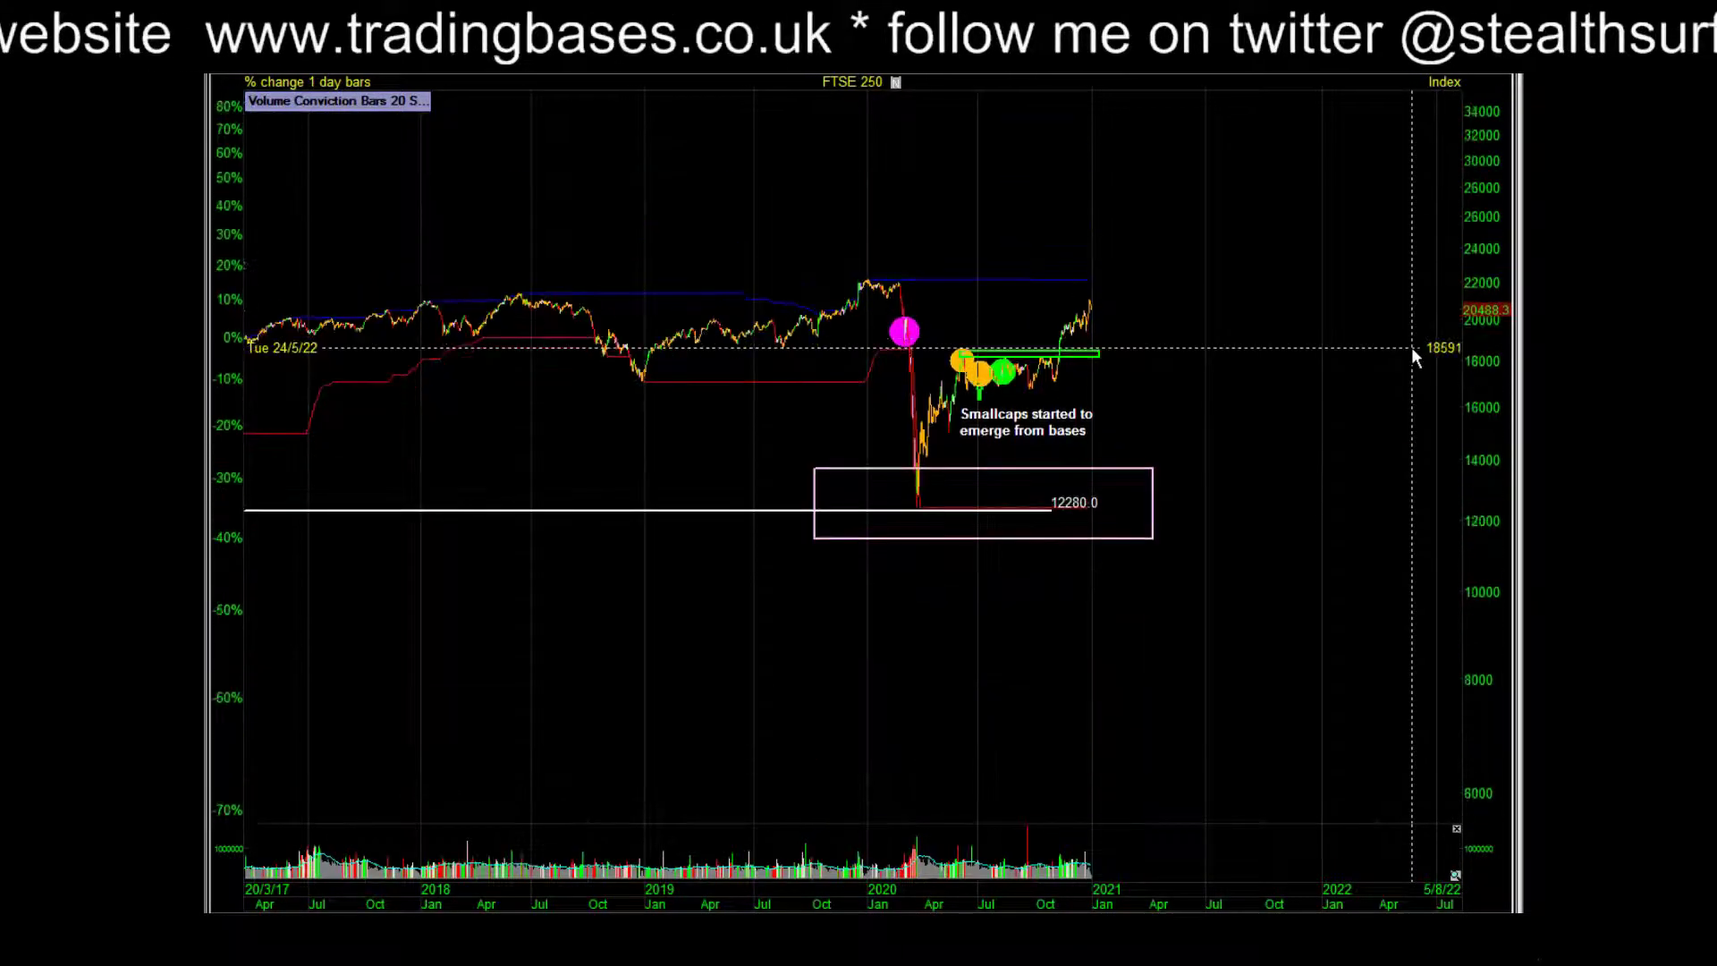
pyautogui.moveTo(1234, 262); pyautogui.dragTo(736, 191)
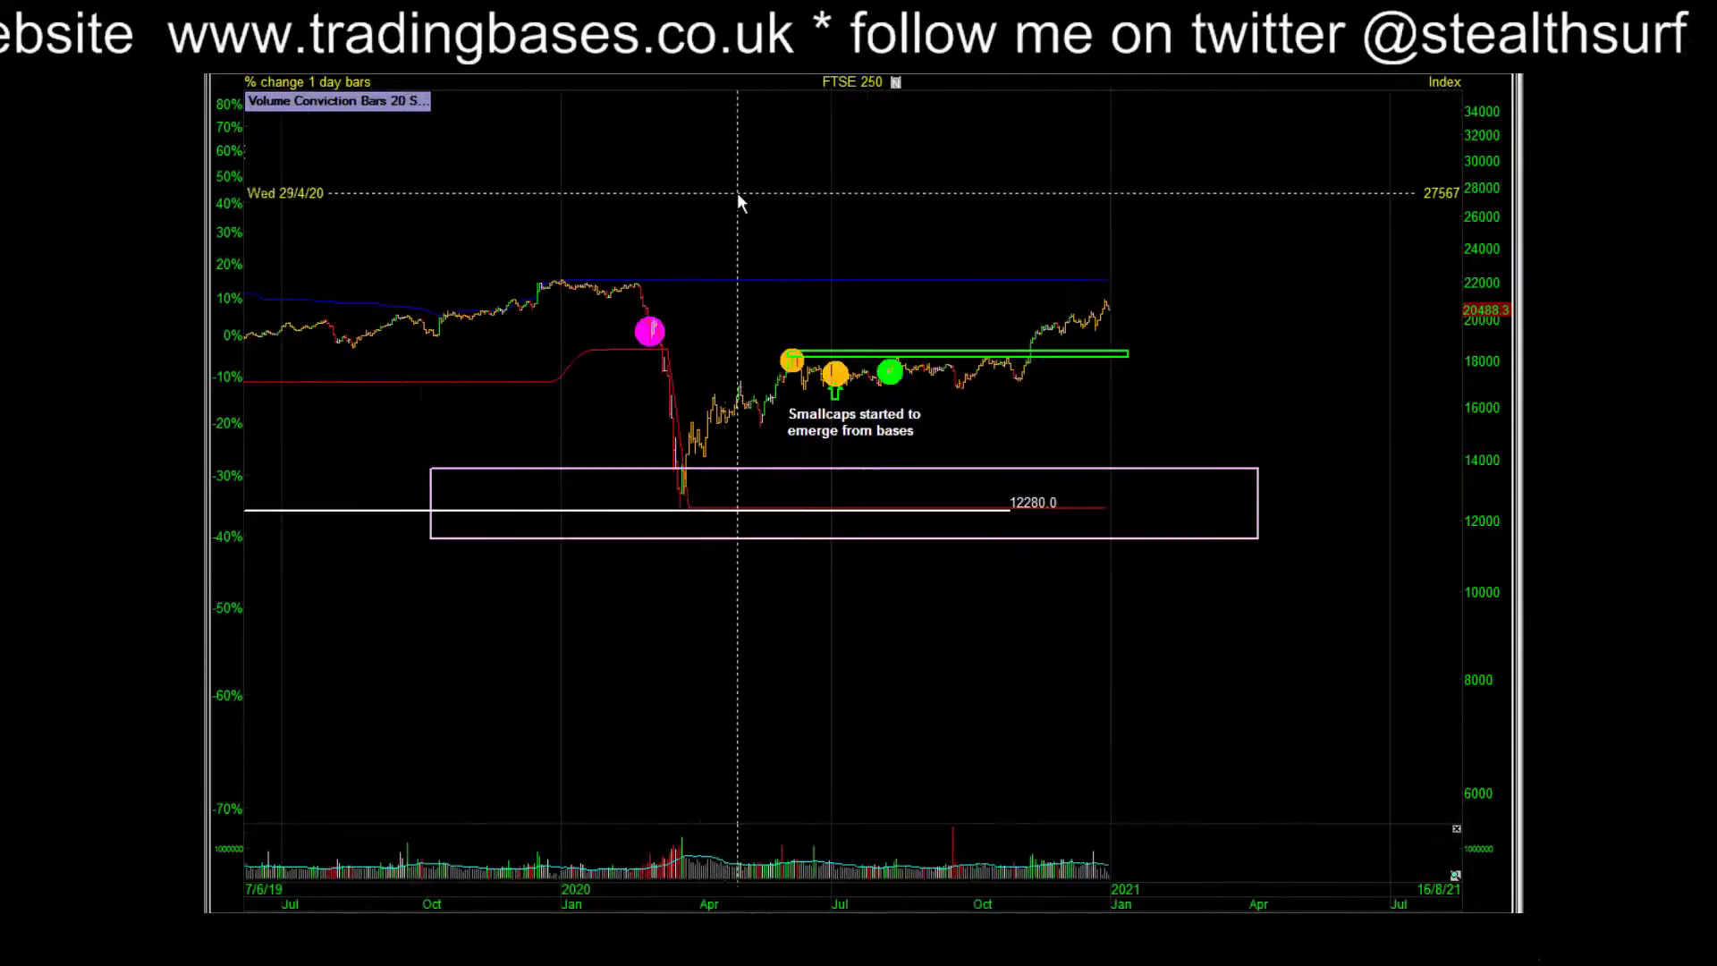
pyautogui.moveTo(386, 240); pyautogui.dragTo(1296, 253)
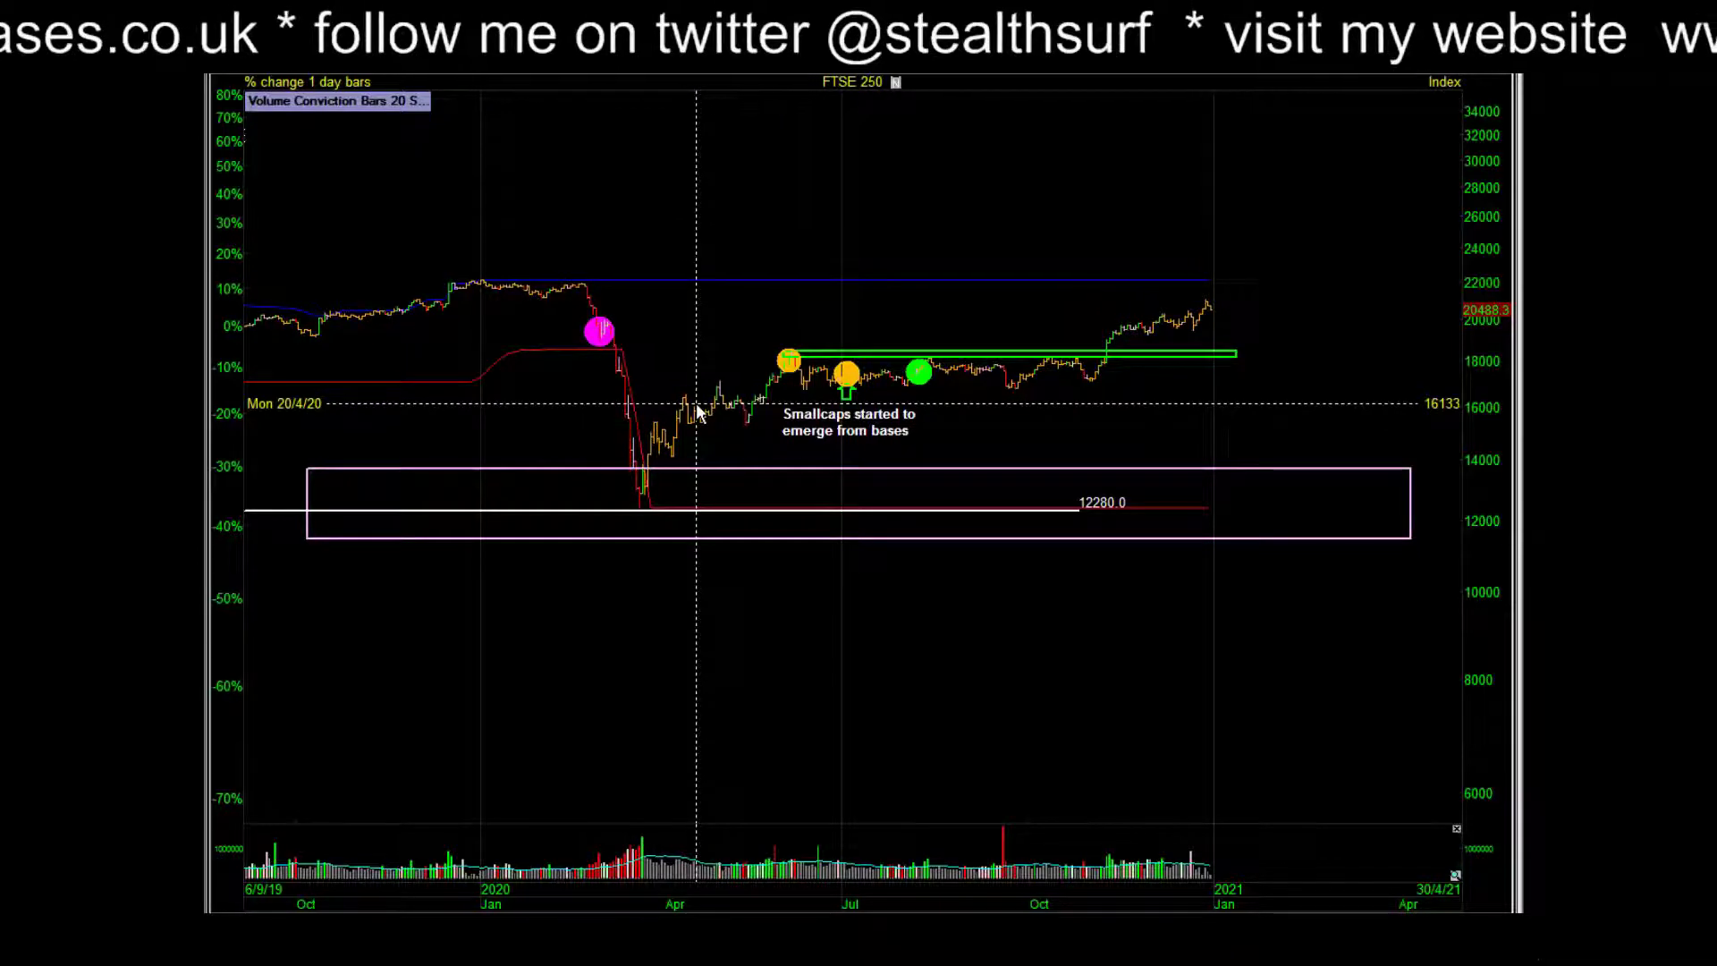
pyautogui.scroll(2, 699, 412)
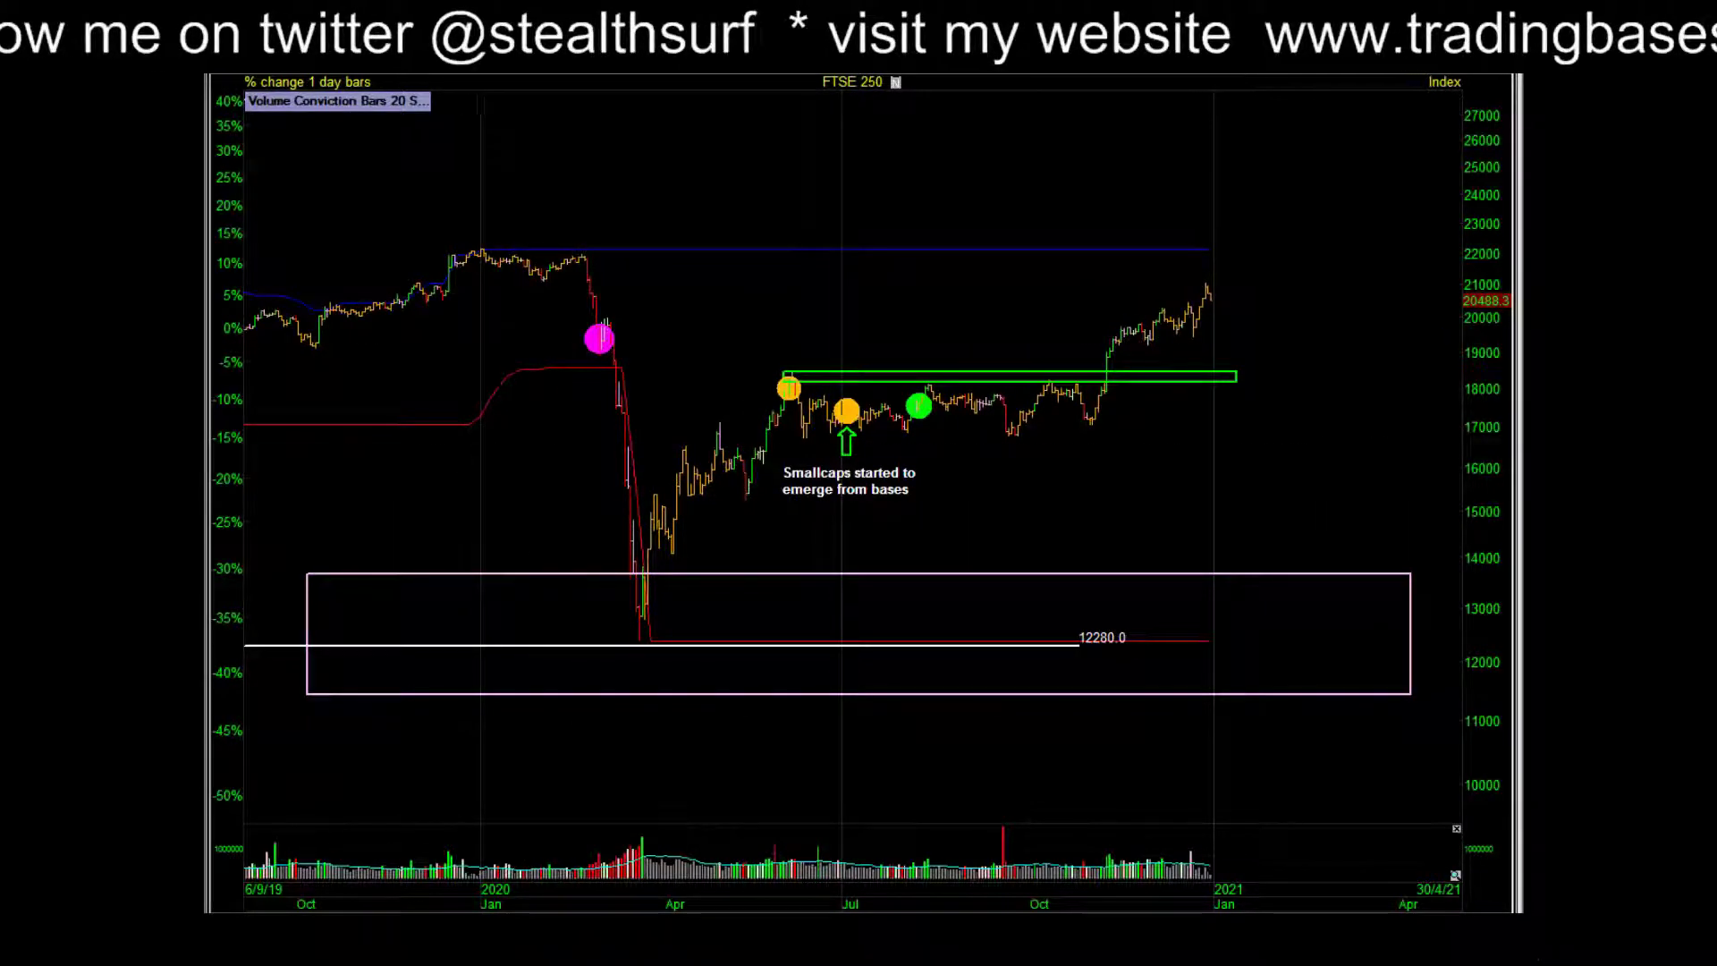
# Step: Switch to the Trading Bases website and review the Index Trend Model page's Black Monday slideshow and introductory explanation
pyautogui.hotkey('alt', 'Tab')
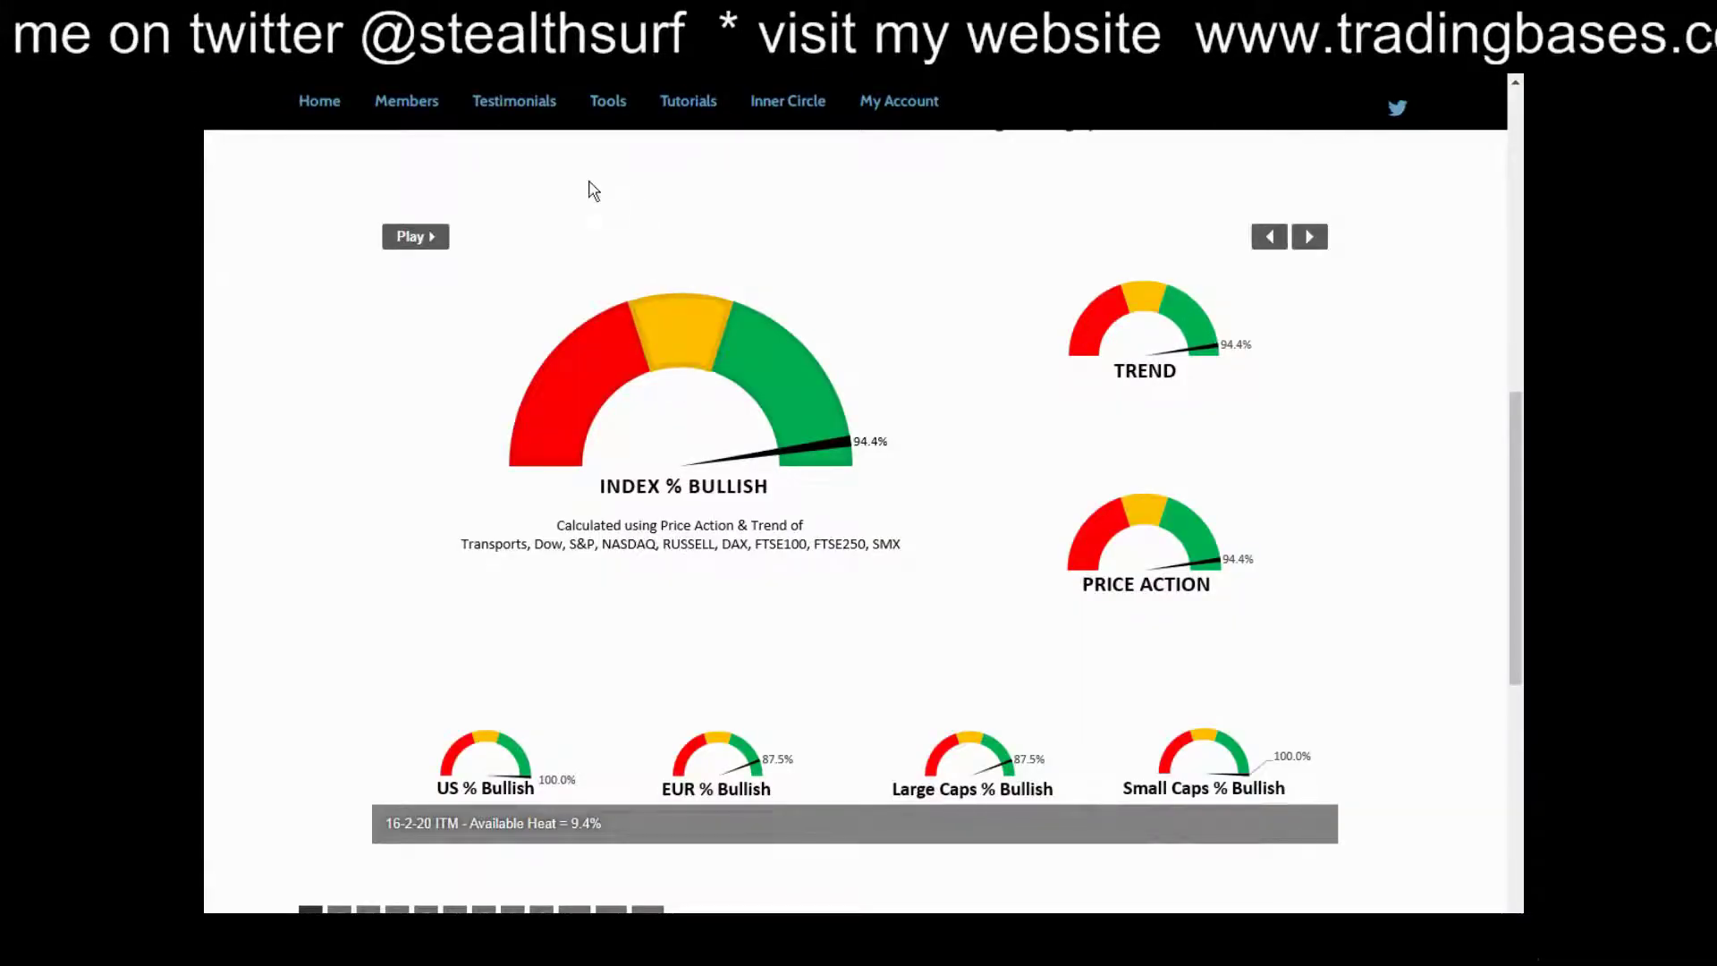
pyautogui.moveTo(605, 106)
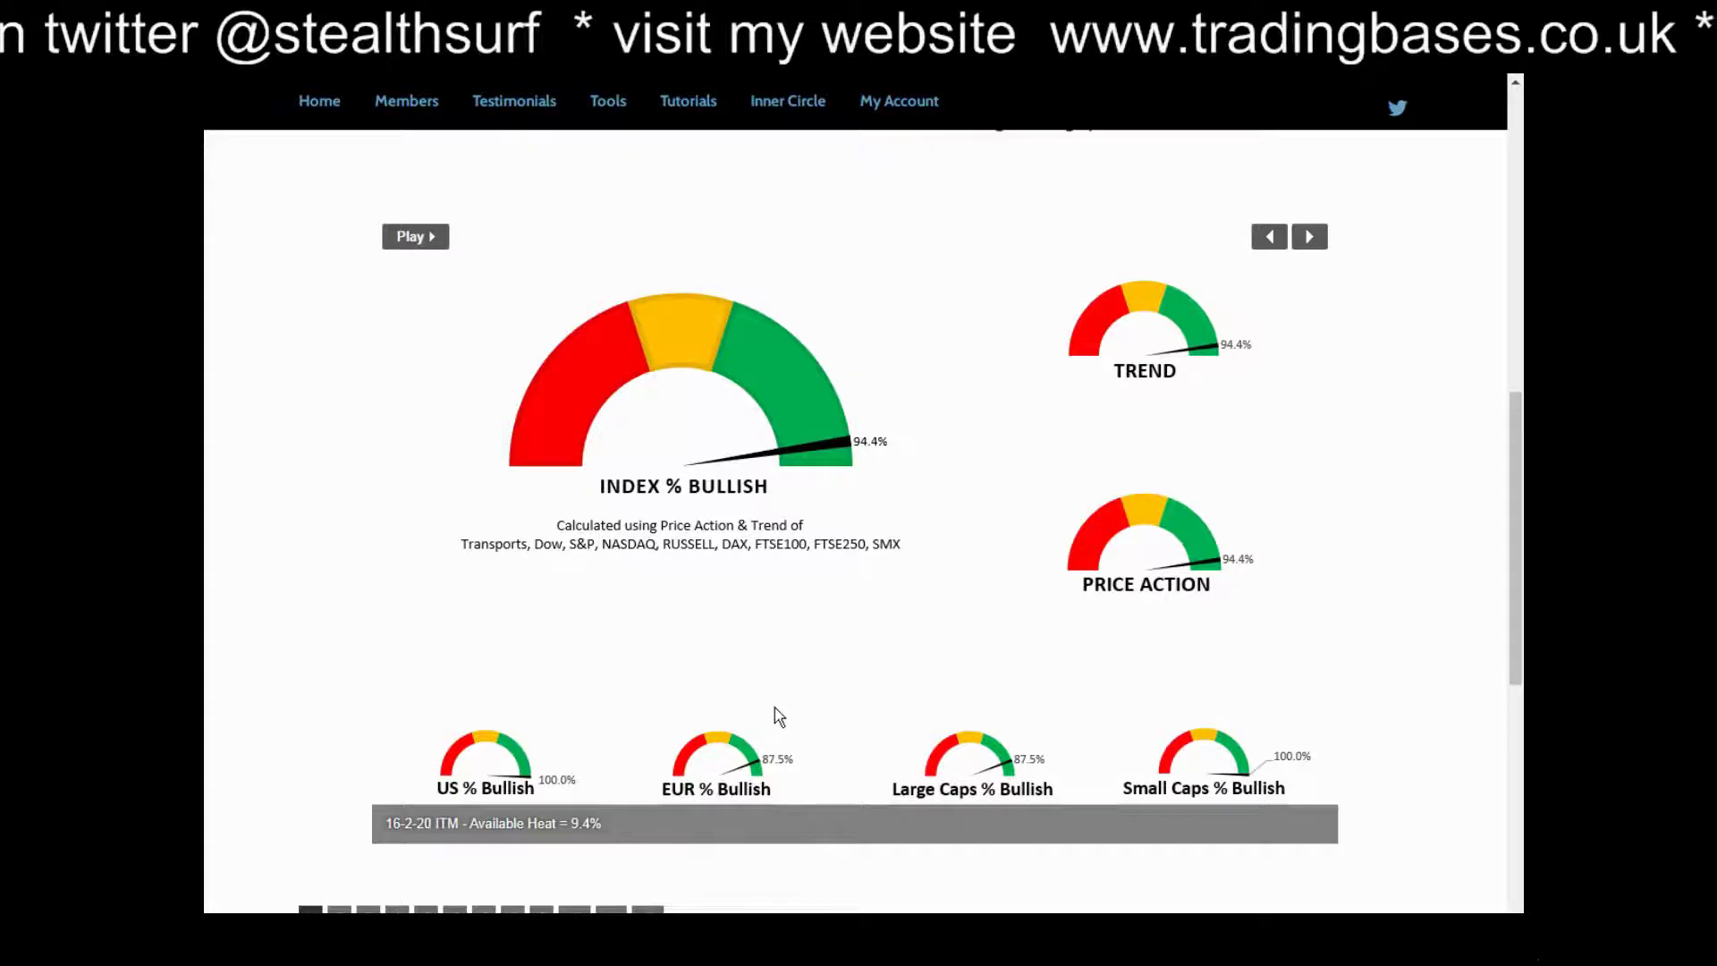
pyautogui.scroll(-8, 946, 716)
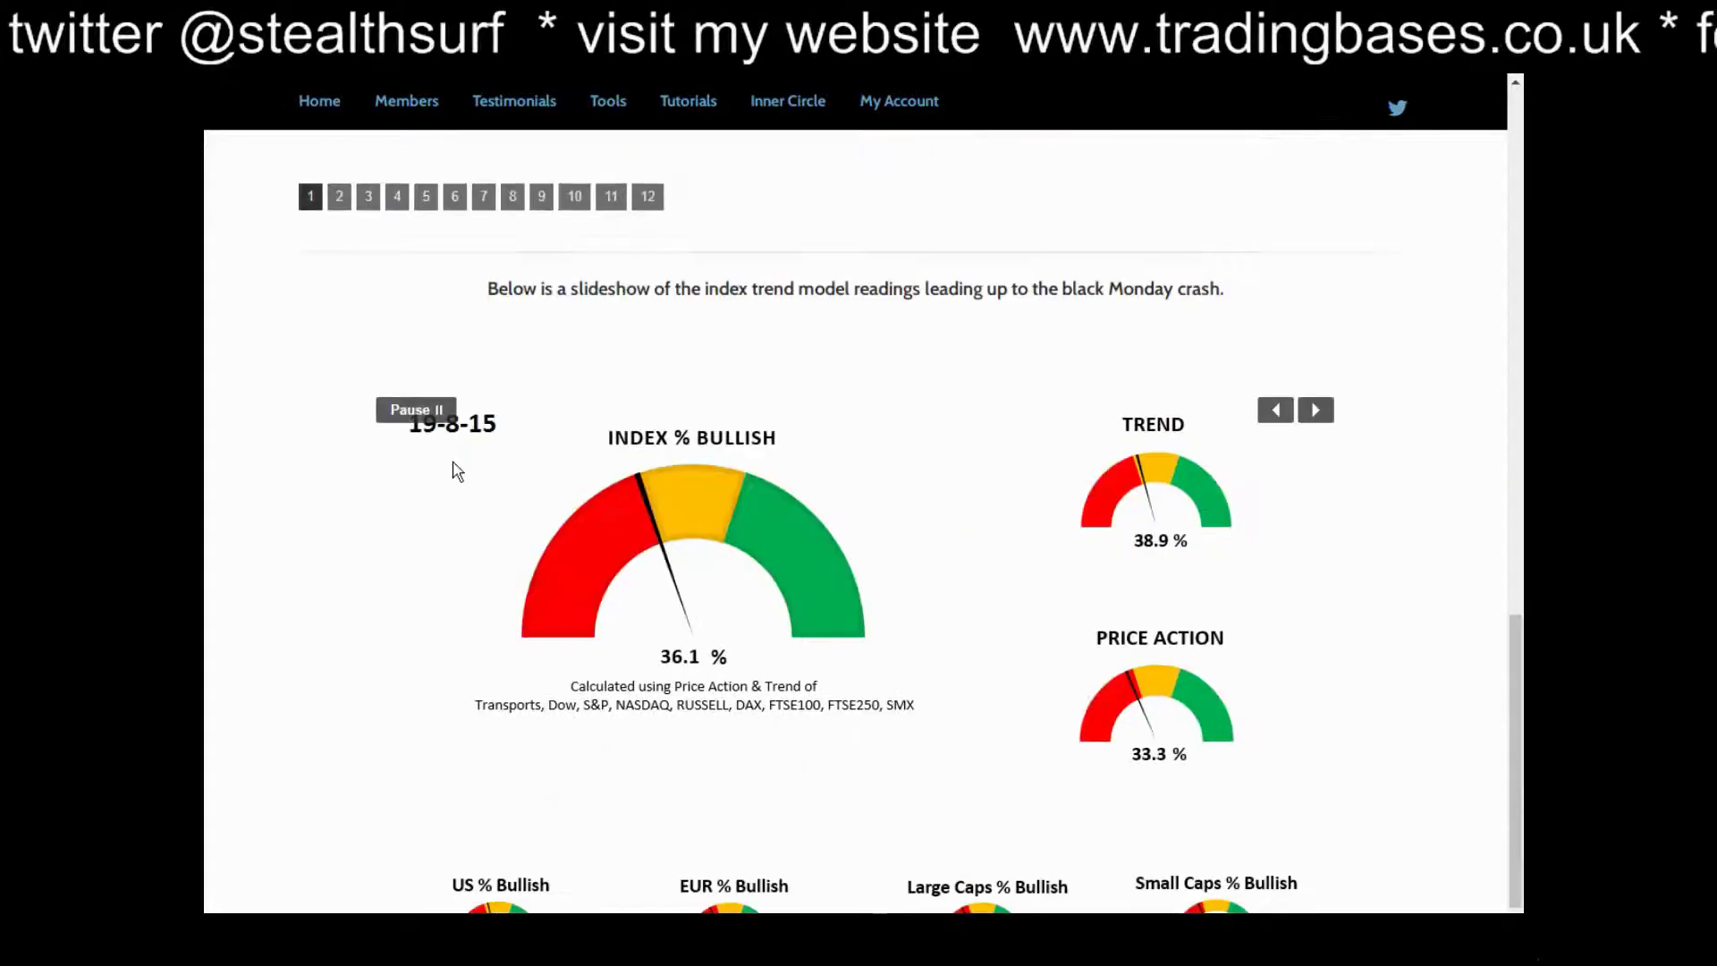
pyautogui.scroll(-1, 456, 471)
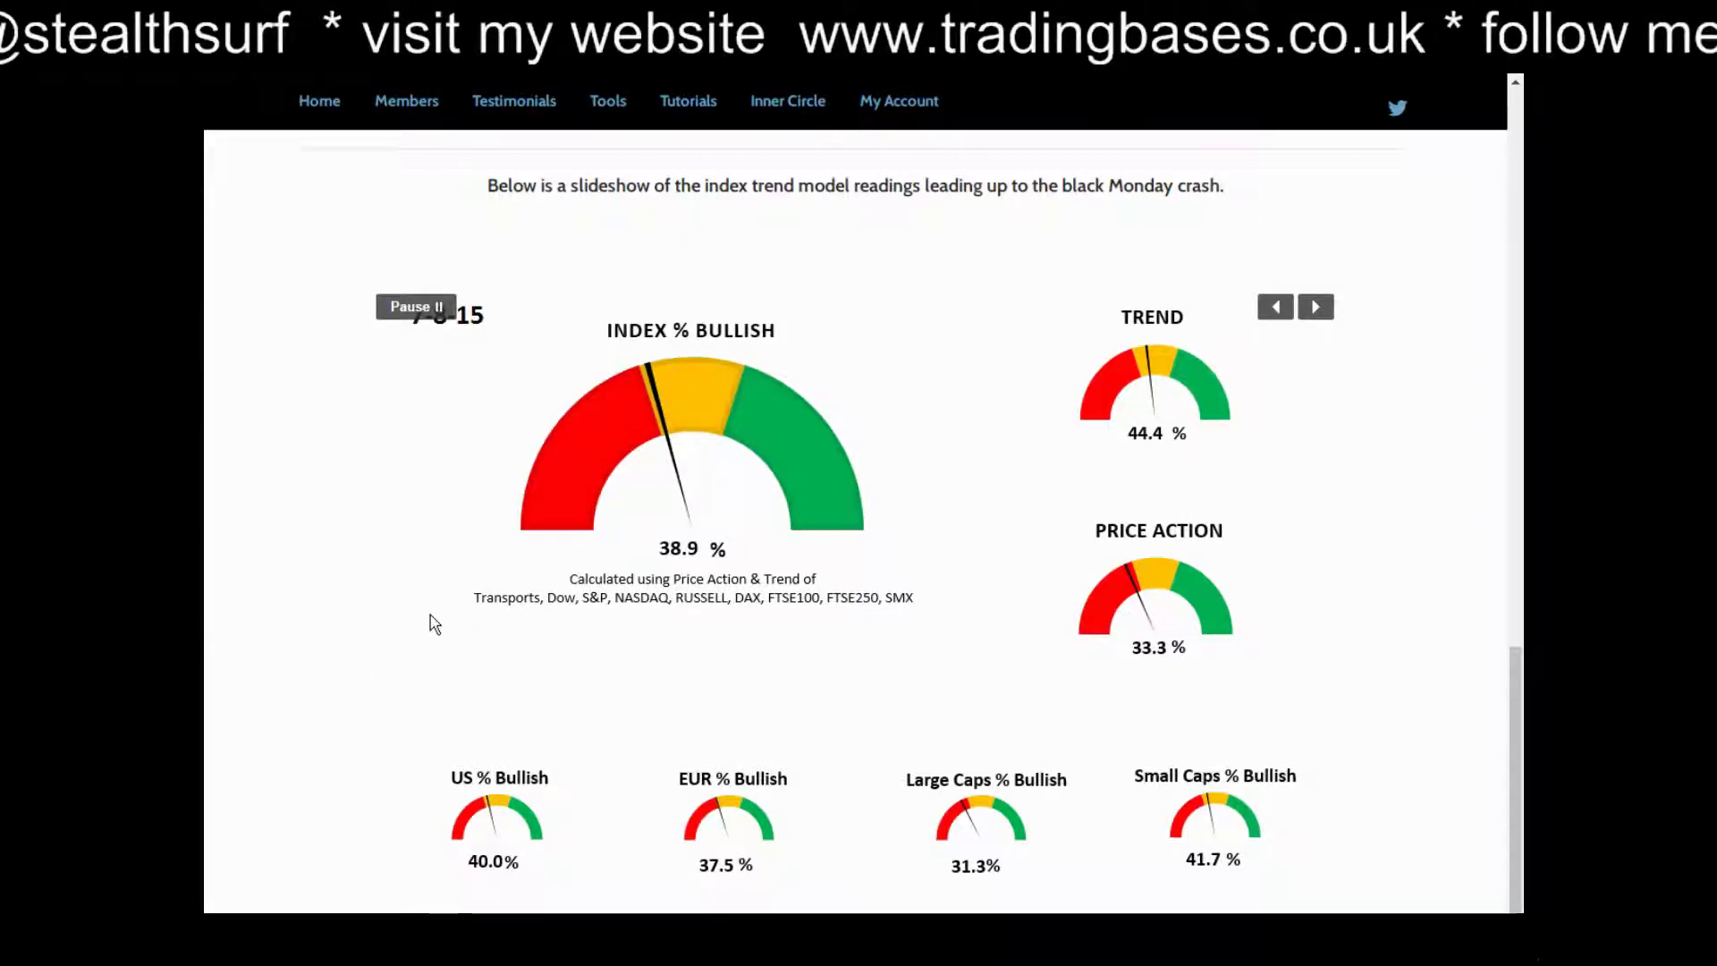
pyautogui.scroll(5, 422, 669)
pyautogui.scroll(5, 422, 666)
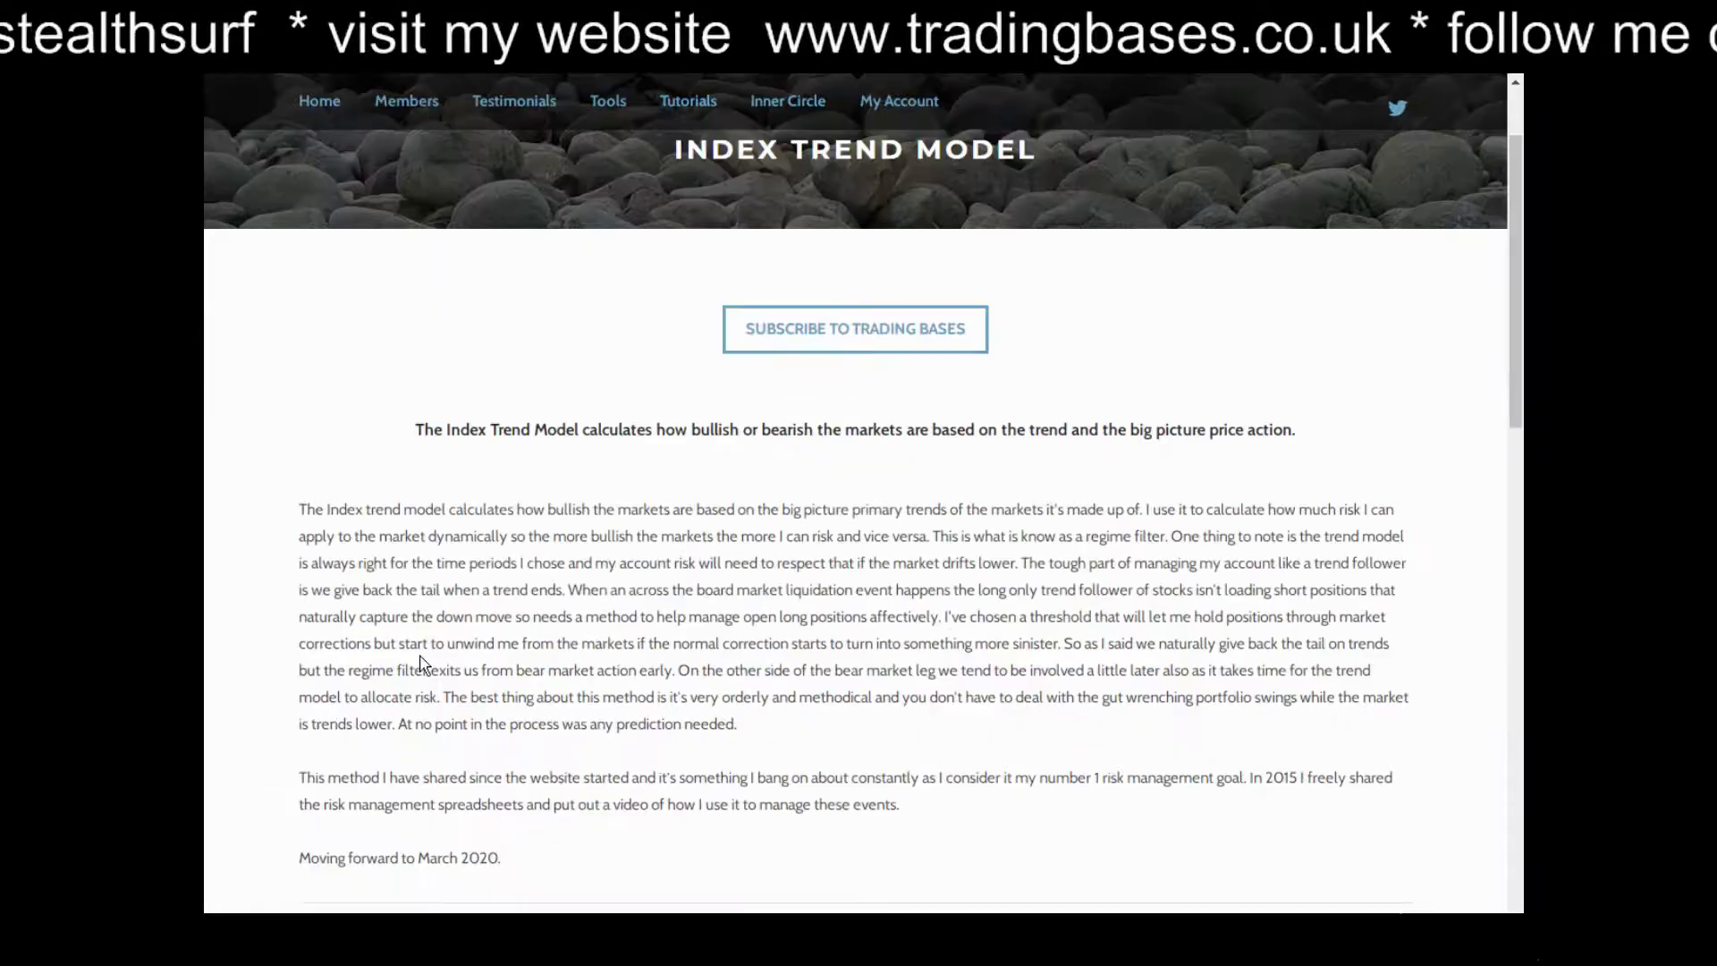
# Step: Examine the 2020 Pandemic slideshow of Index Trend Model and FTSE 350 trend model readings
pyautogui.scroll(-5, 422, 666)
pyautogui.scroll(1, 422, 666)
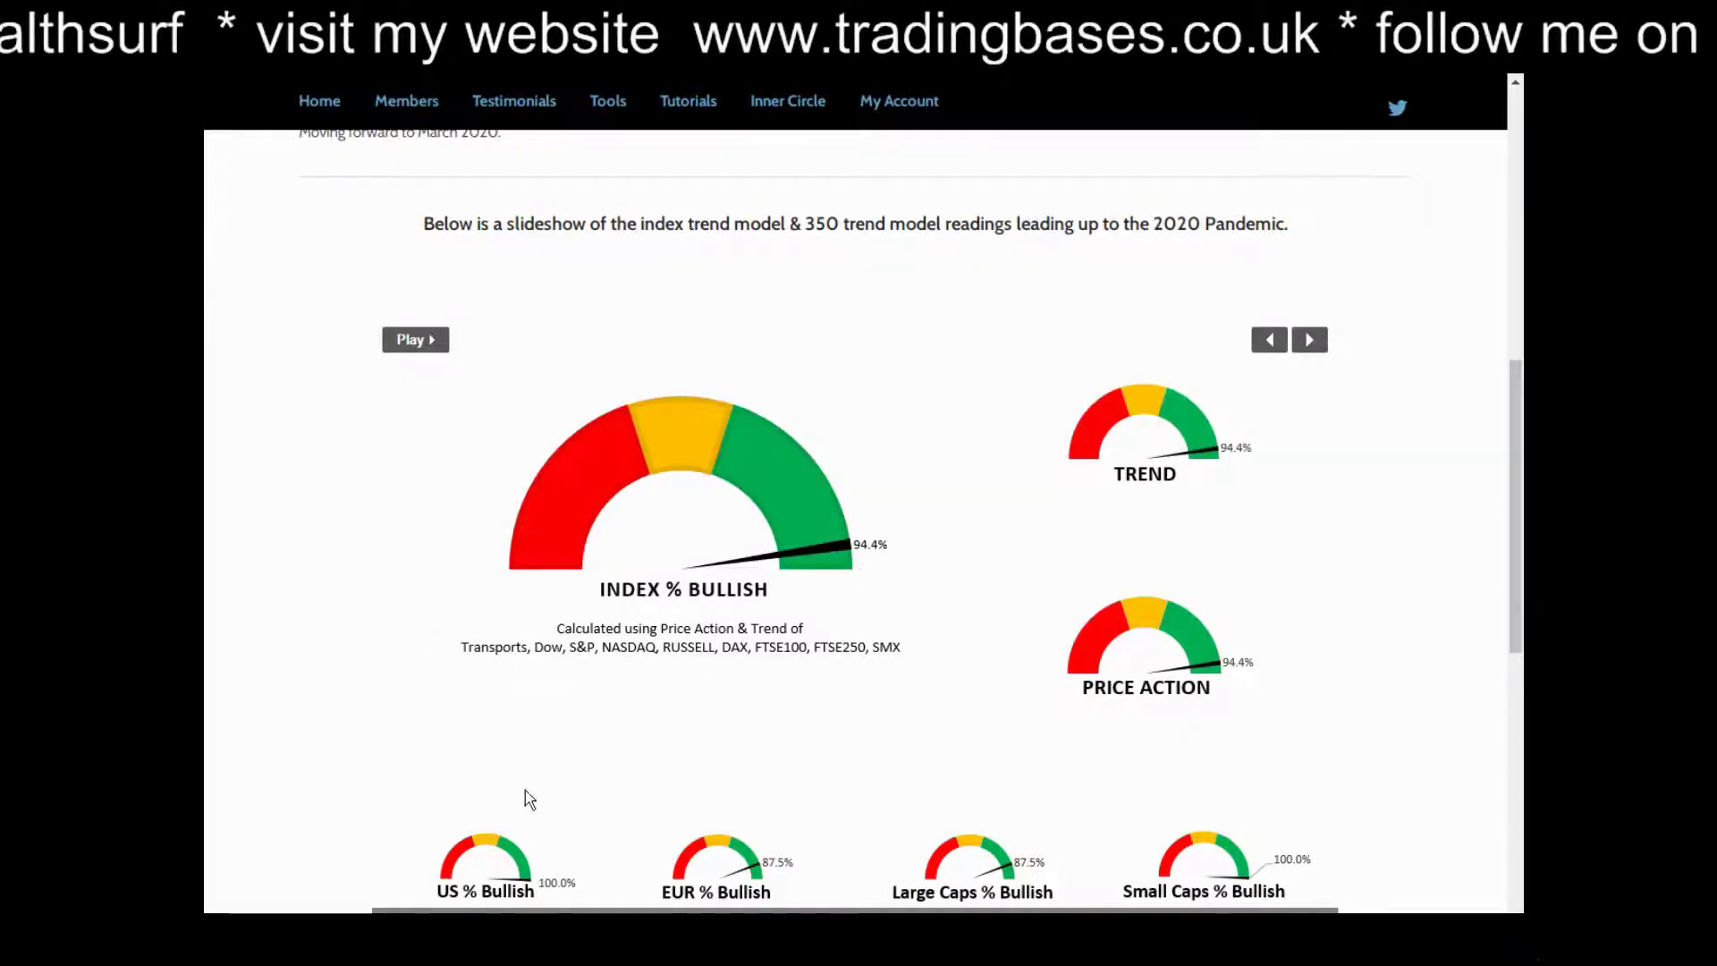
pyautogui.scroll(-1, 517, 697)
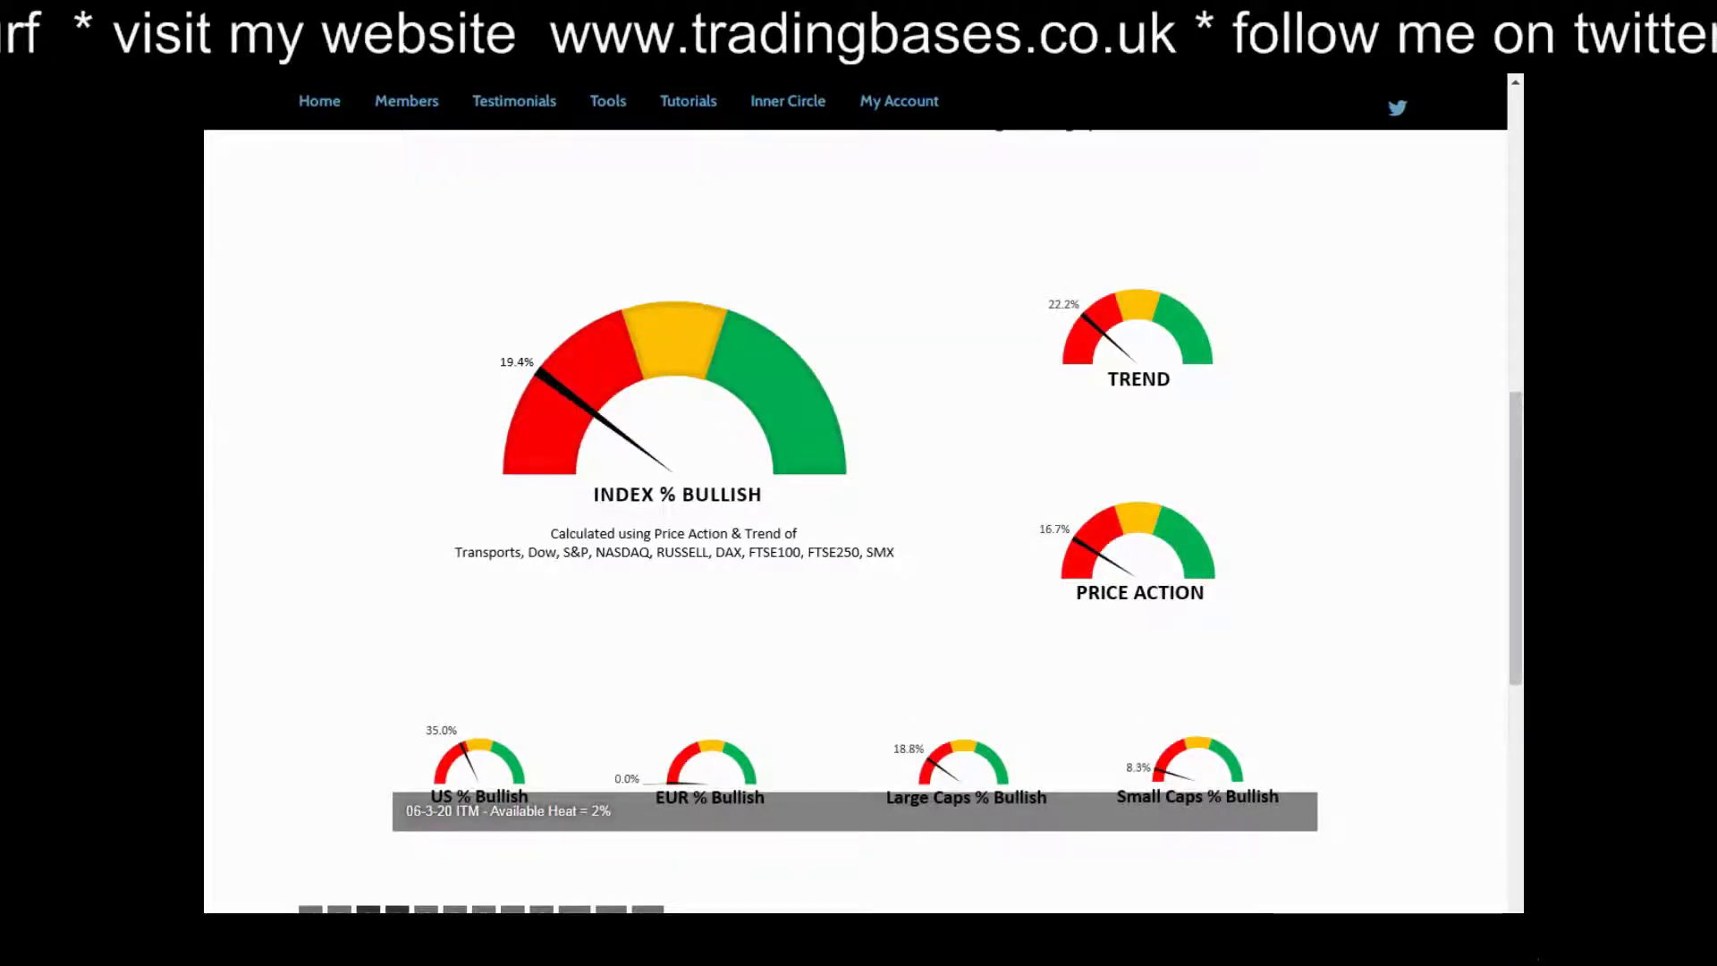
pyautogui.moveTo(480, 815)
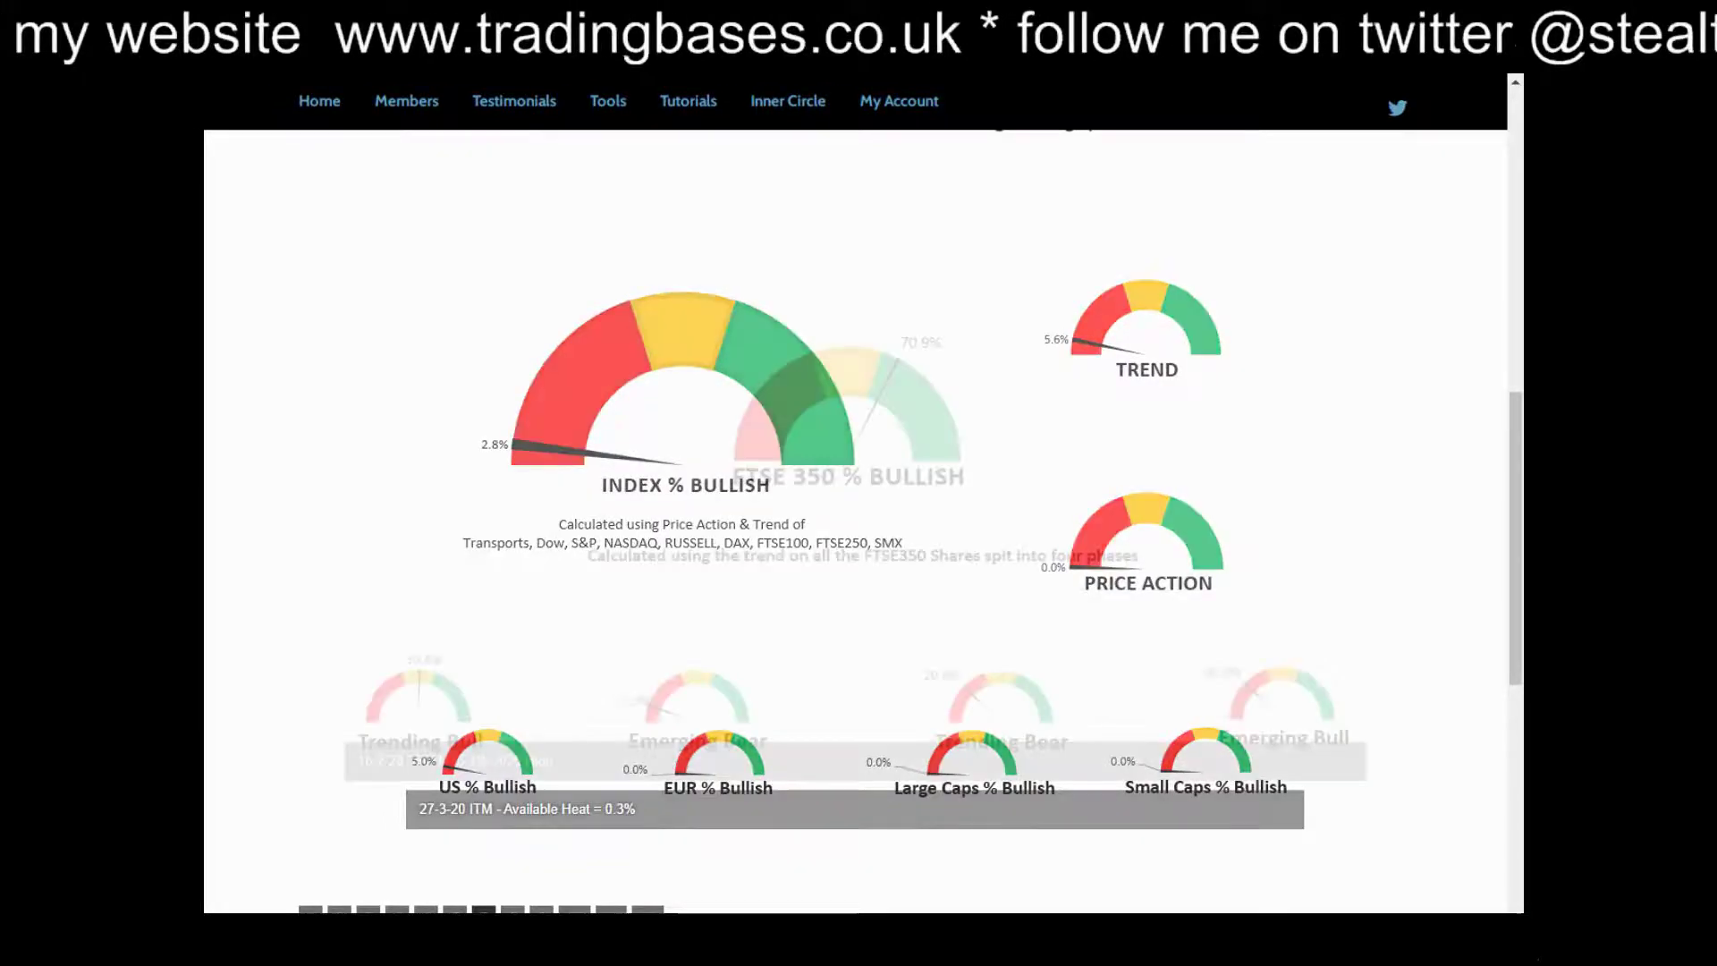
pyautogui.moveTo(1134, 464)
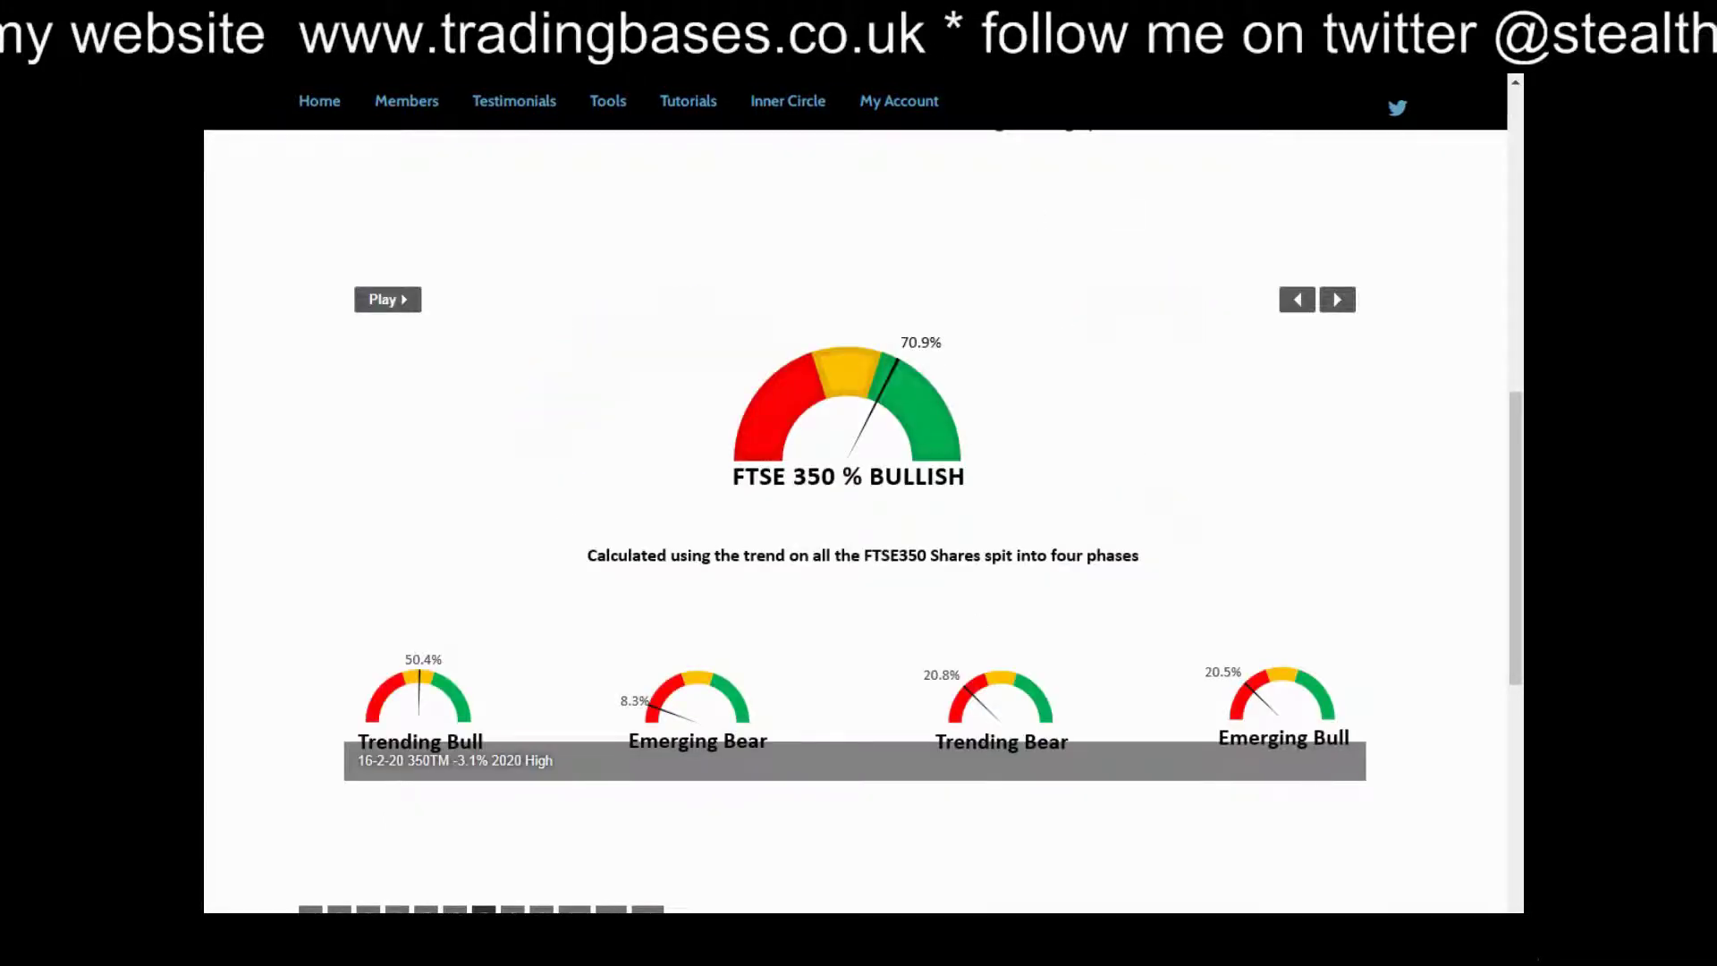
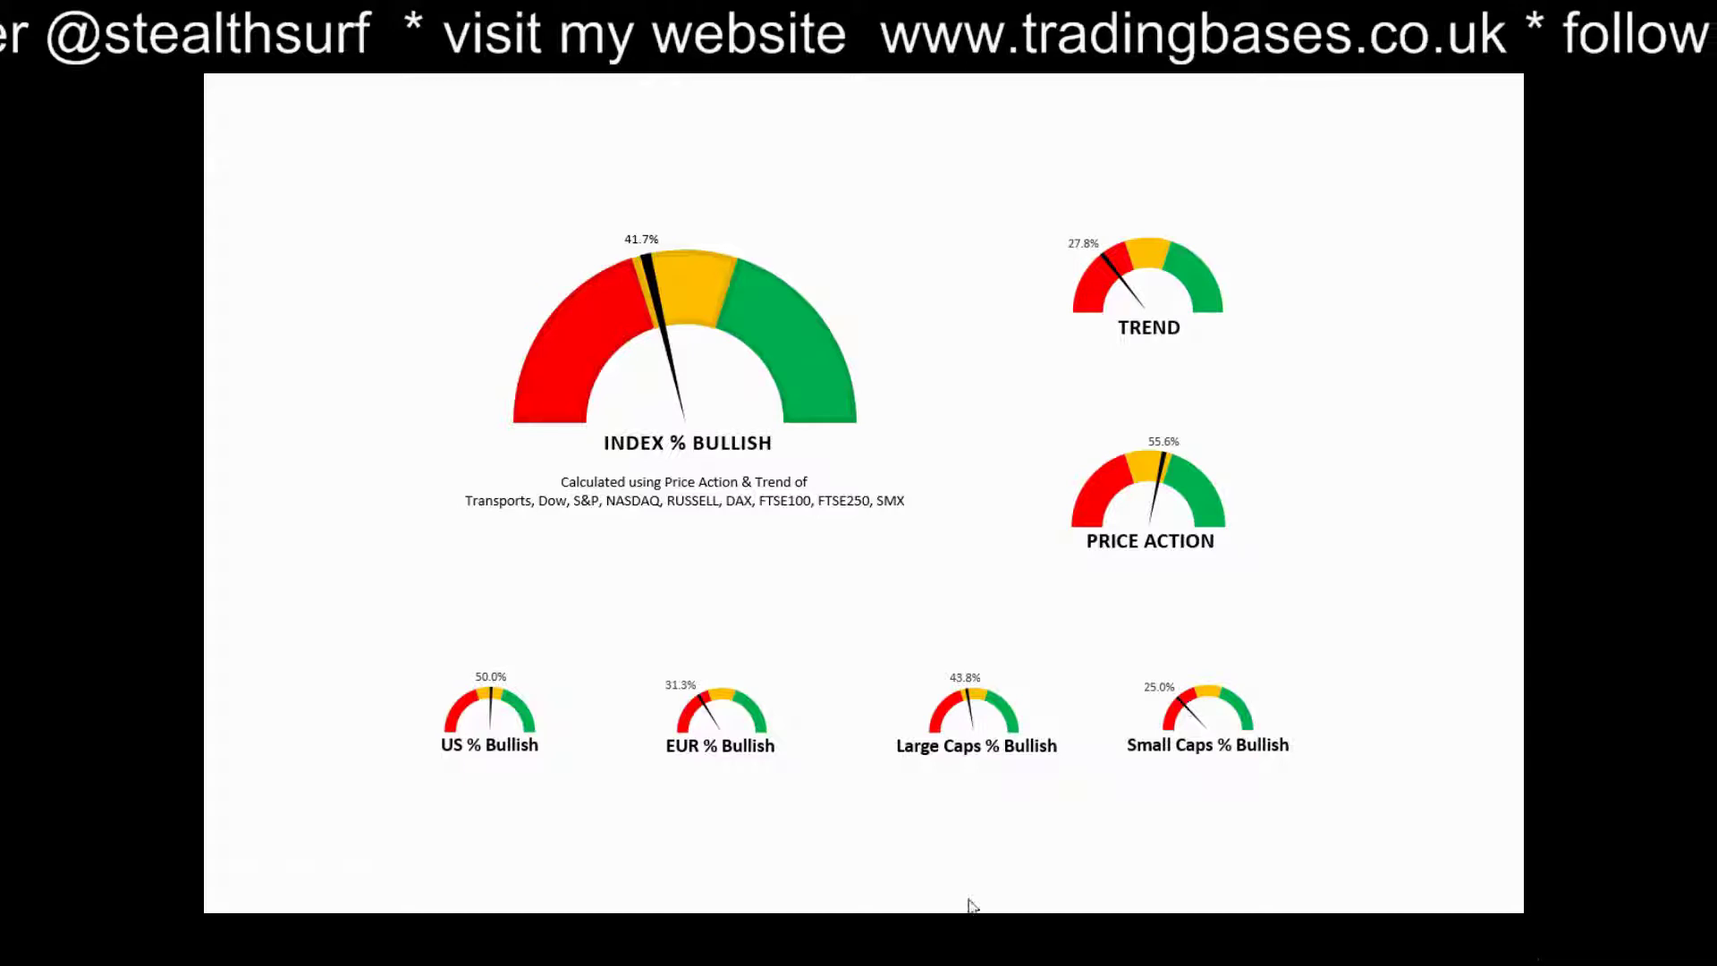
# Step: Step through the full-screen sequence of Index % Bullish gauges, comparing the trend, price action, regional and cap-size readings
pyautogui.press('Right')
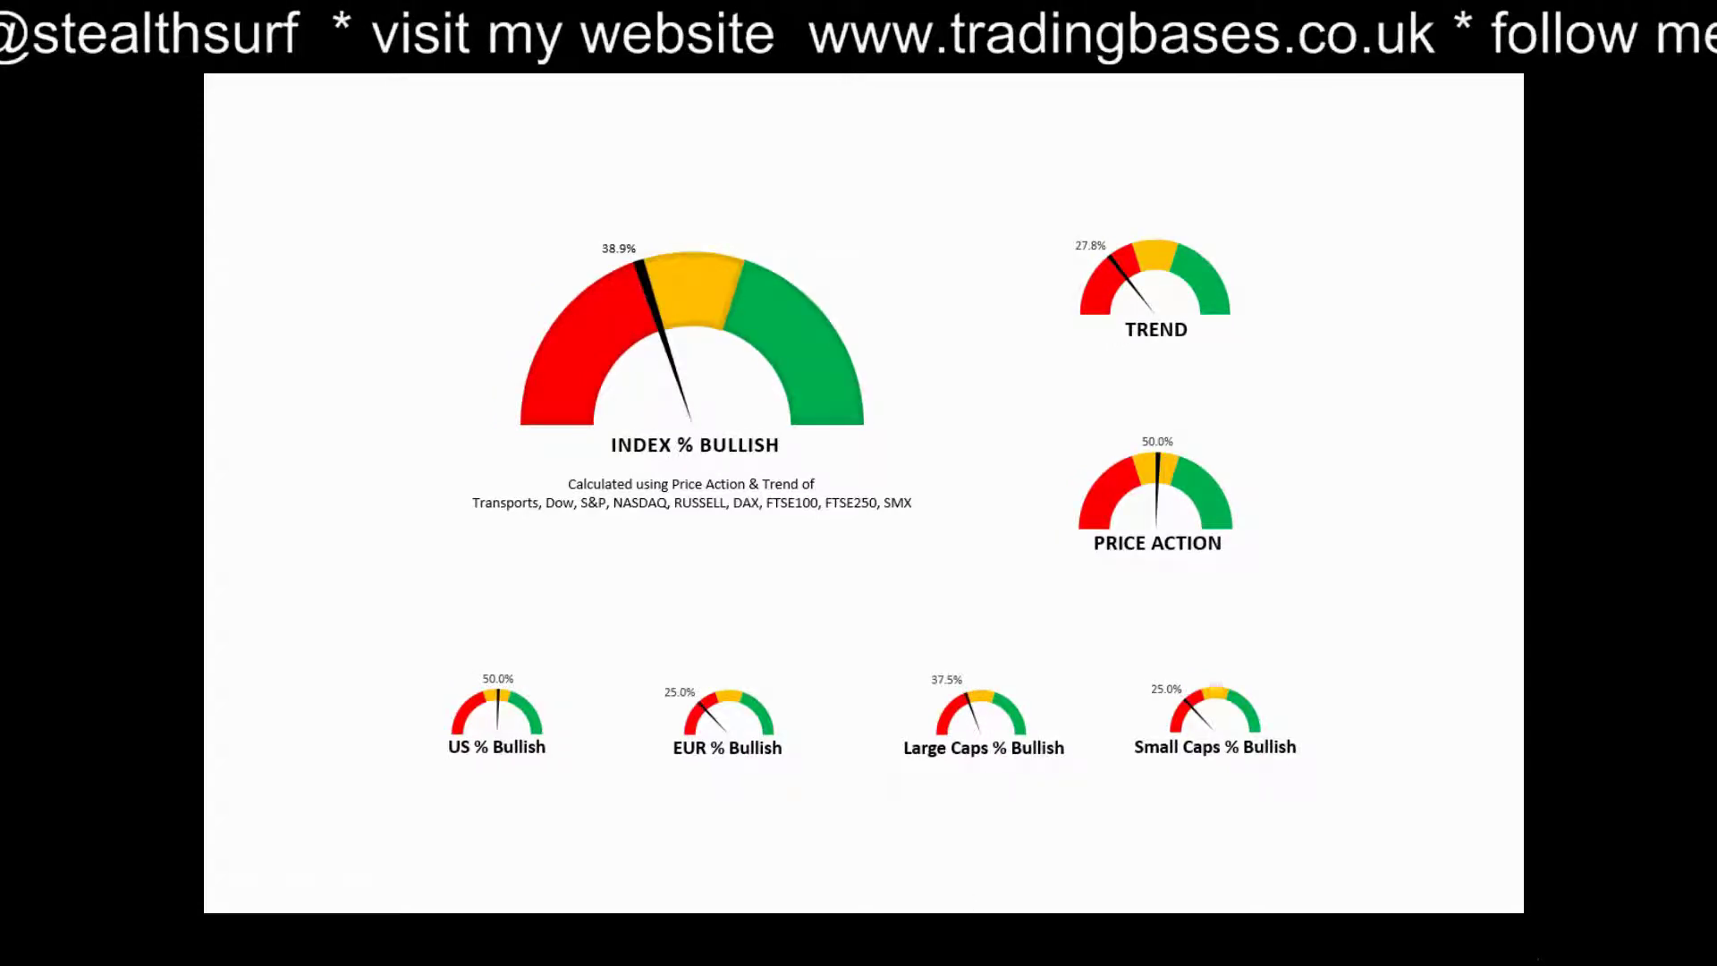
pyautogui.press('Right')
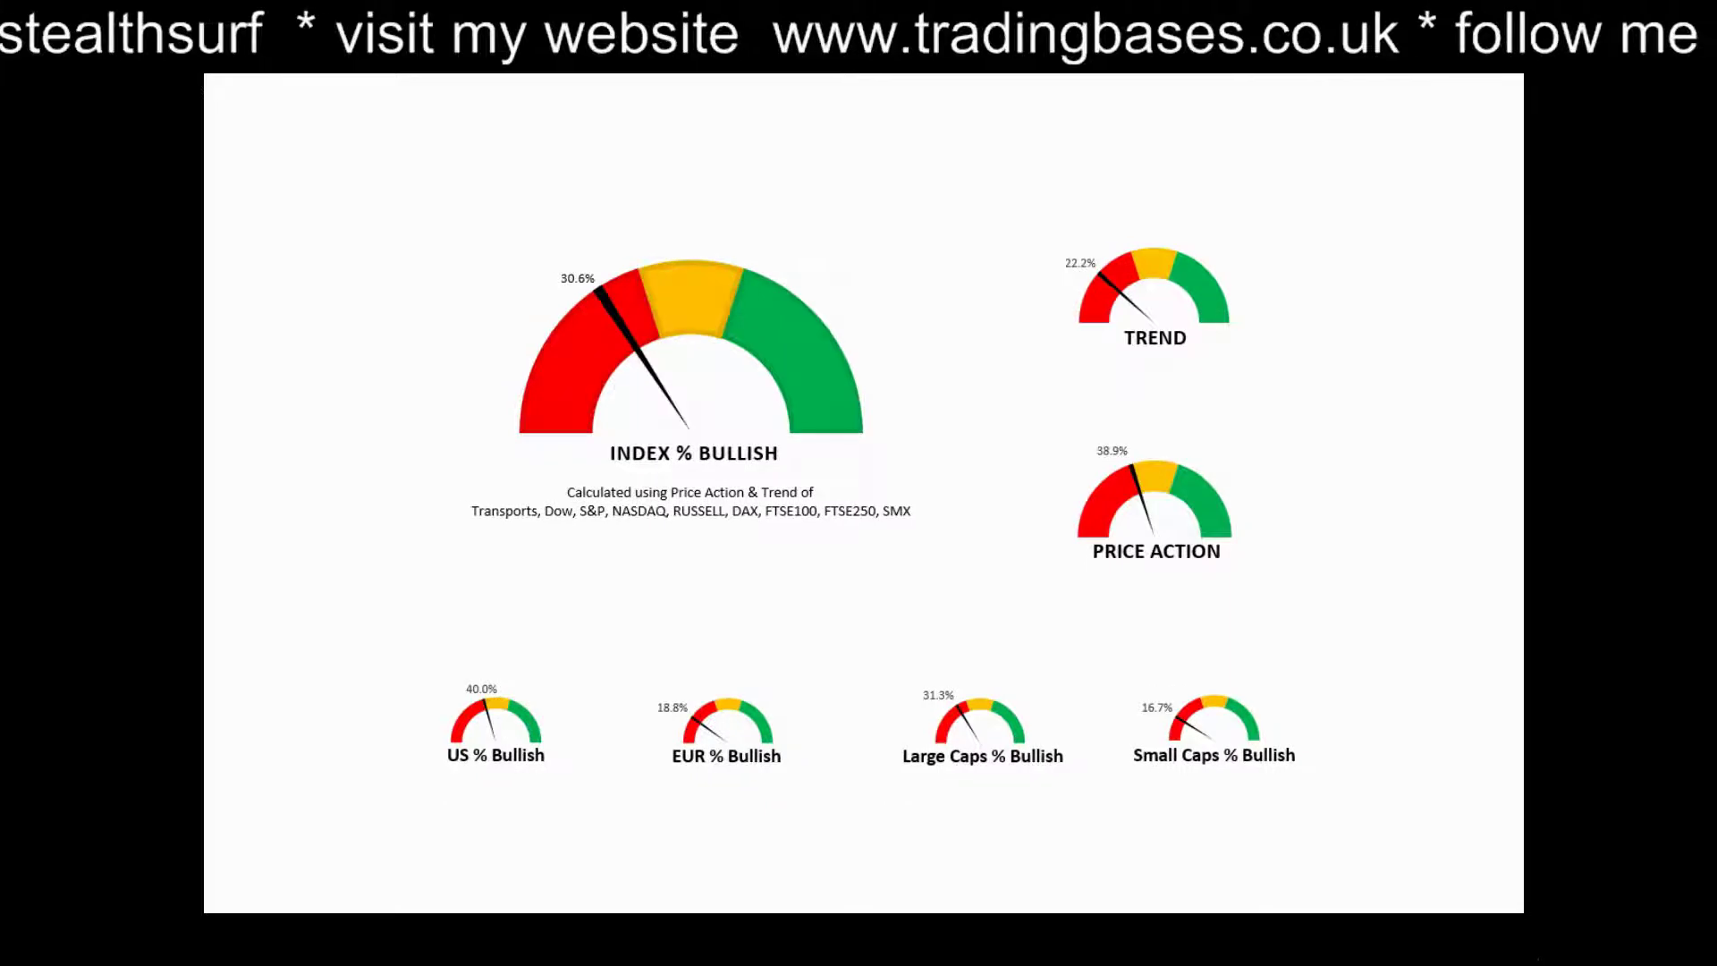
pyautogui.press('Right')
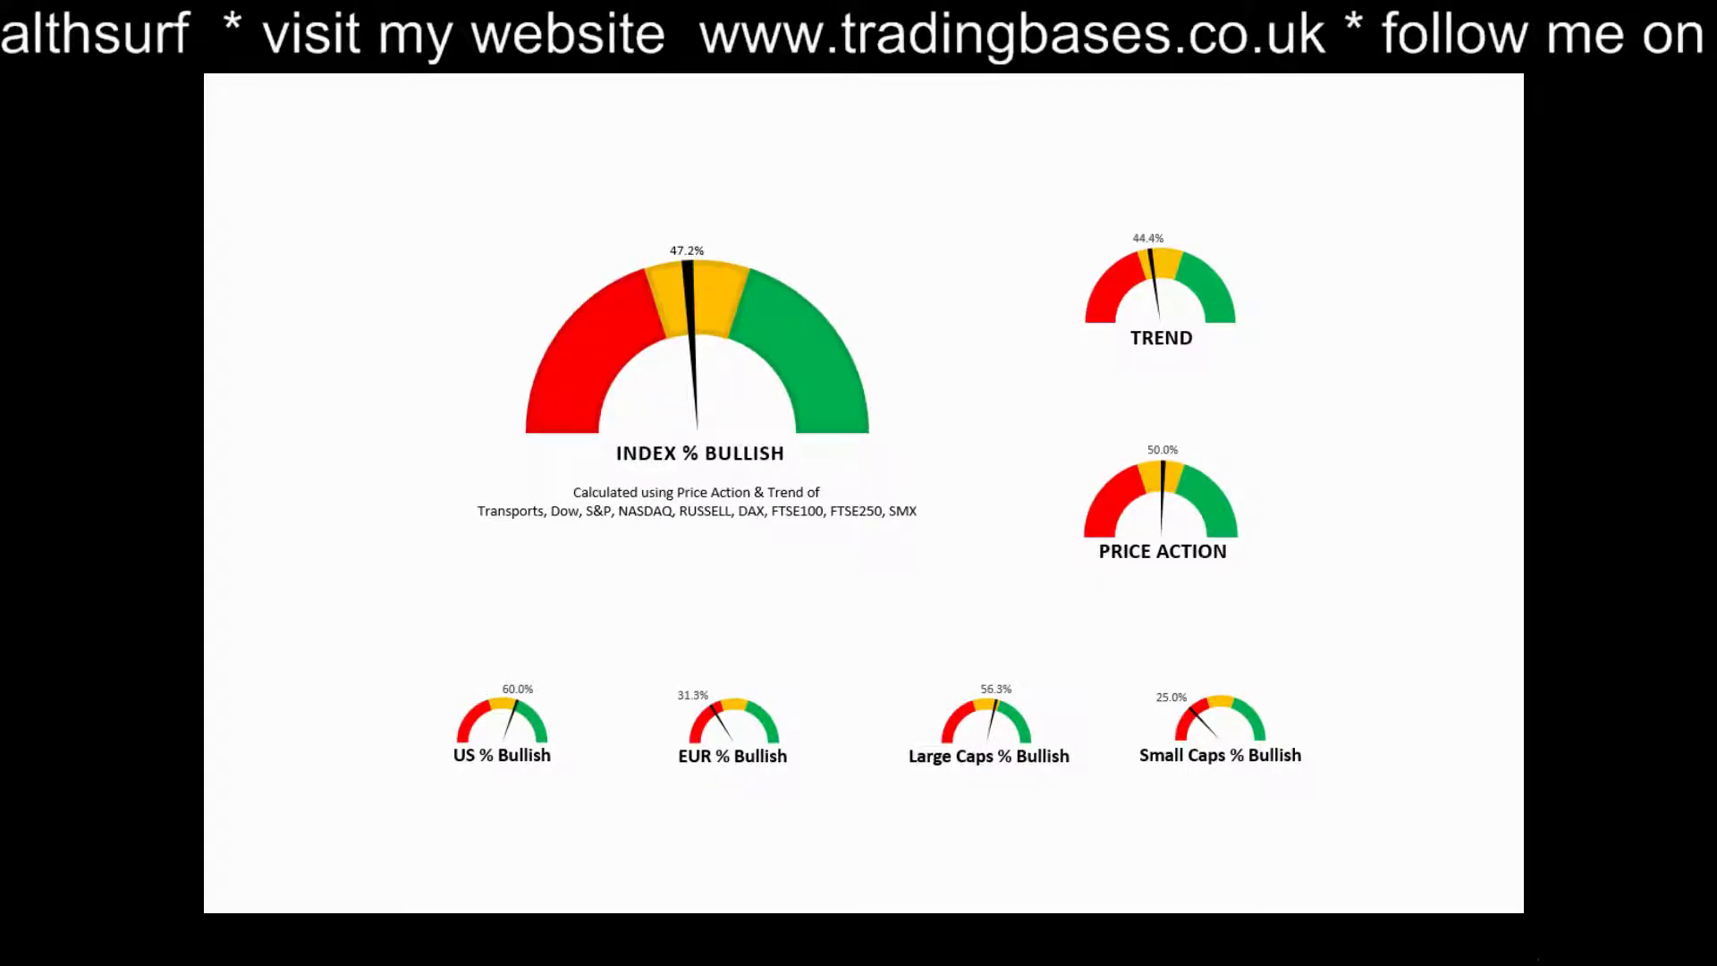
pyautogui.press('Right')
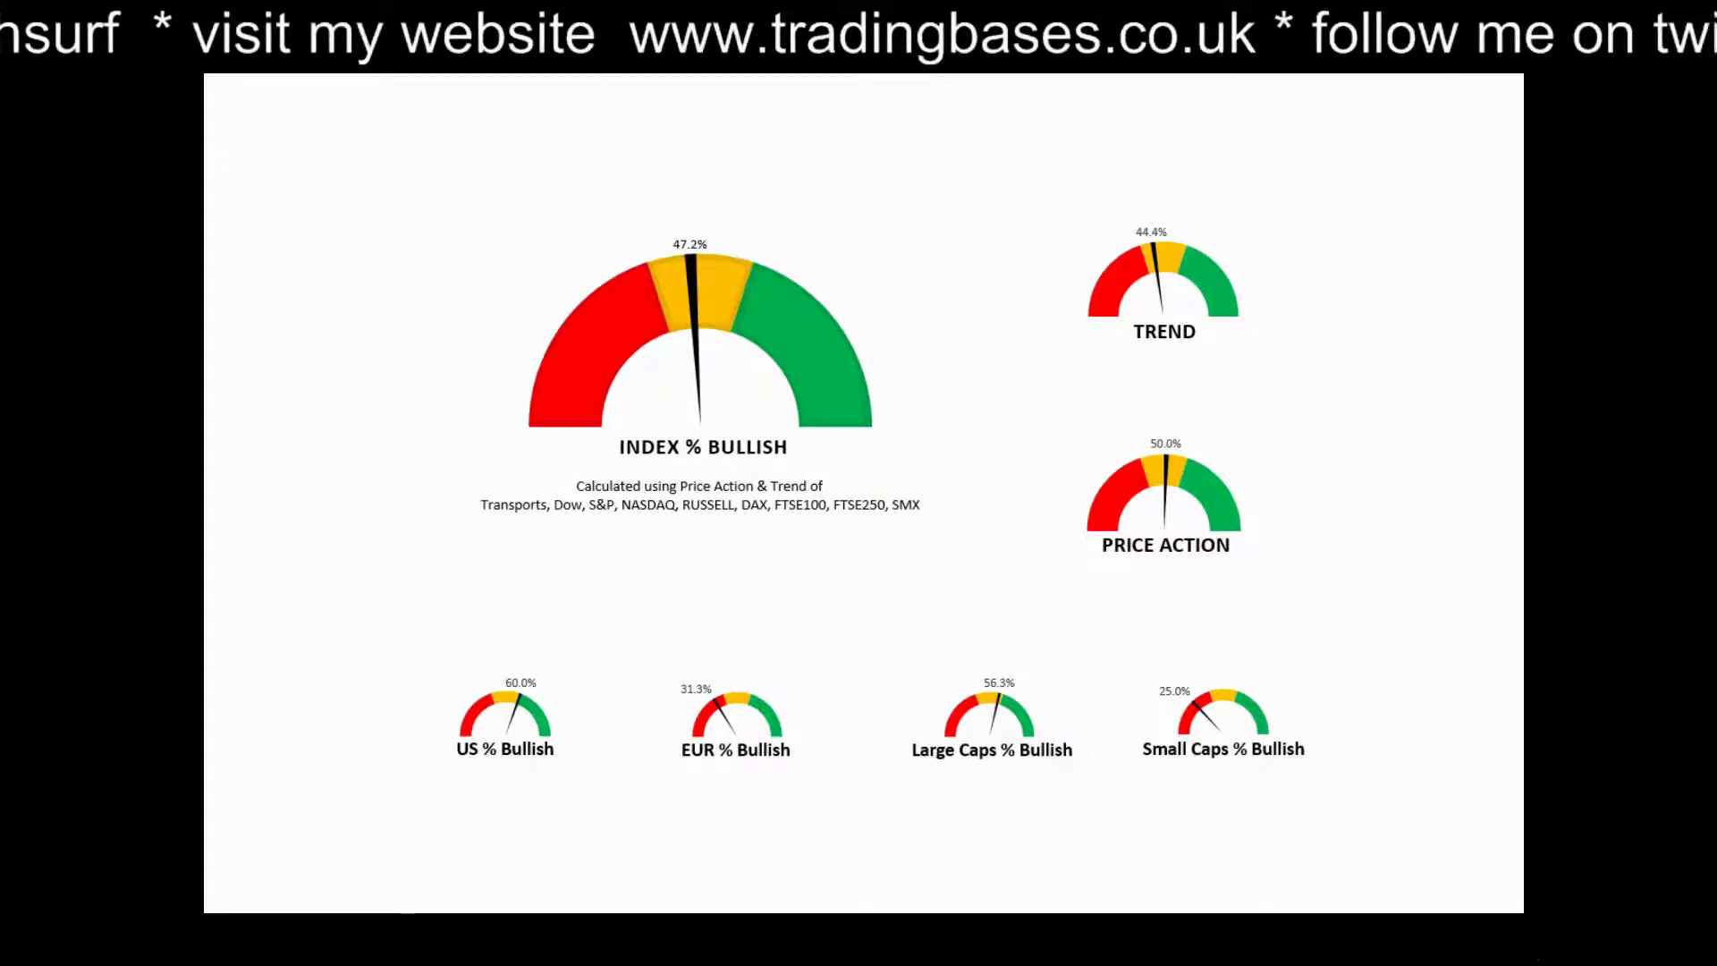
pyautogui.press('Right')
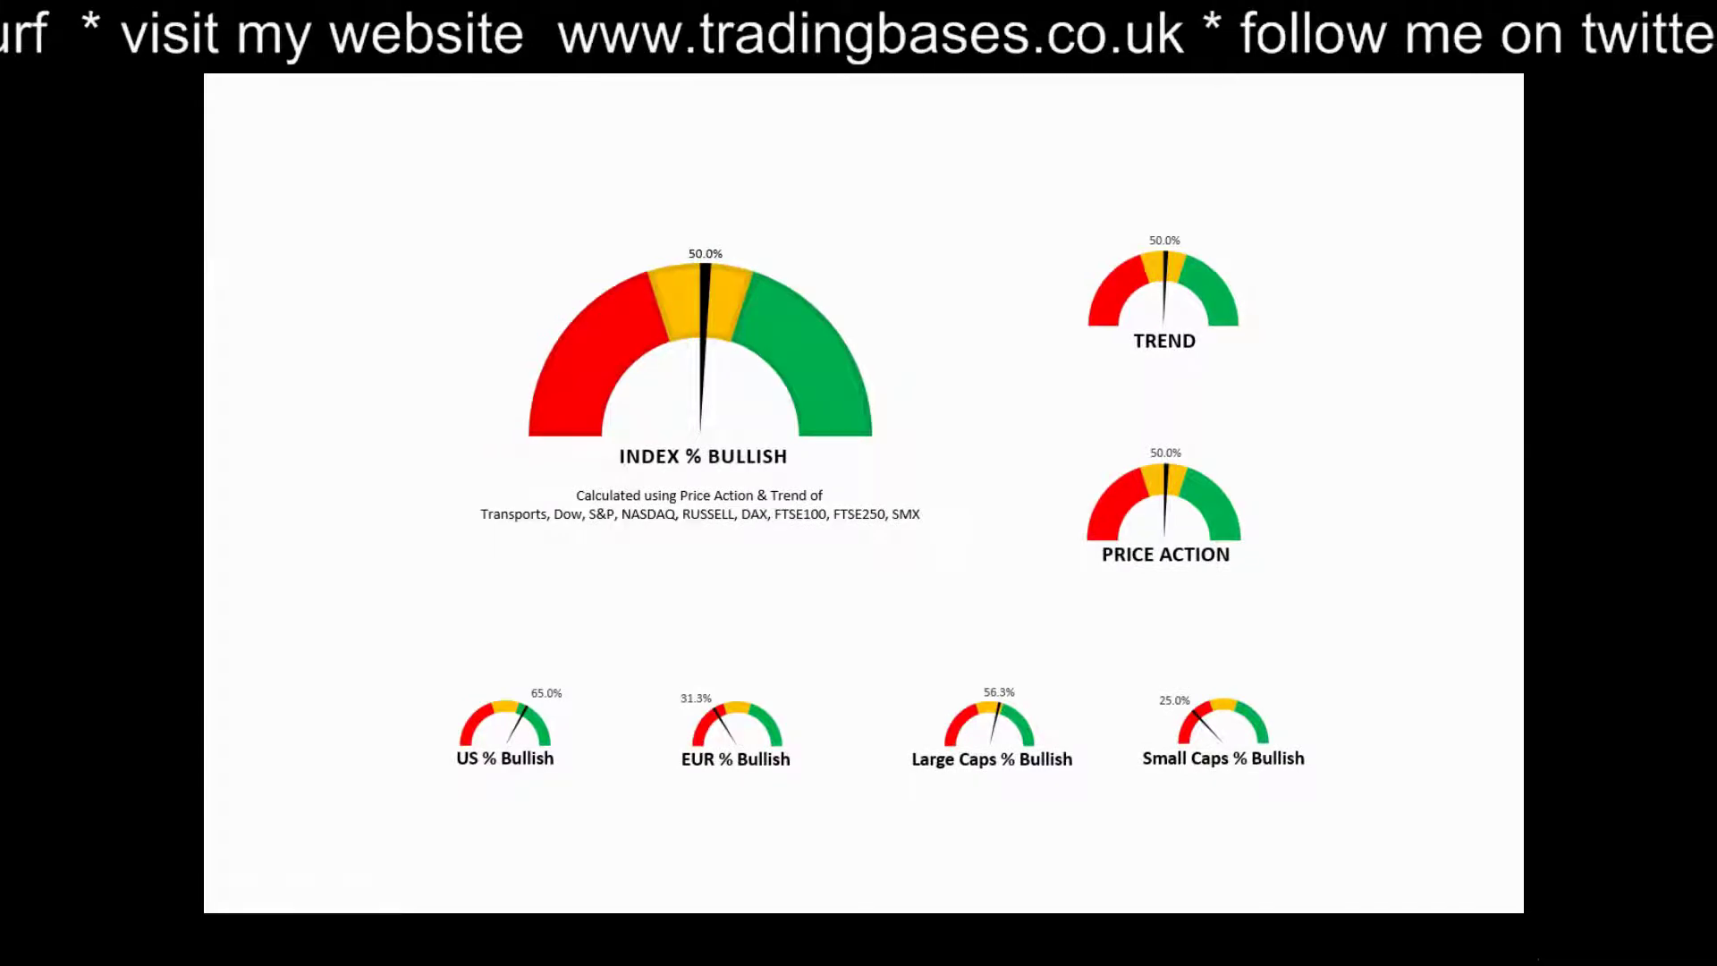
pyautogui.press('Right')
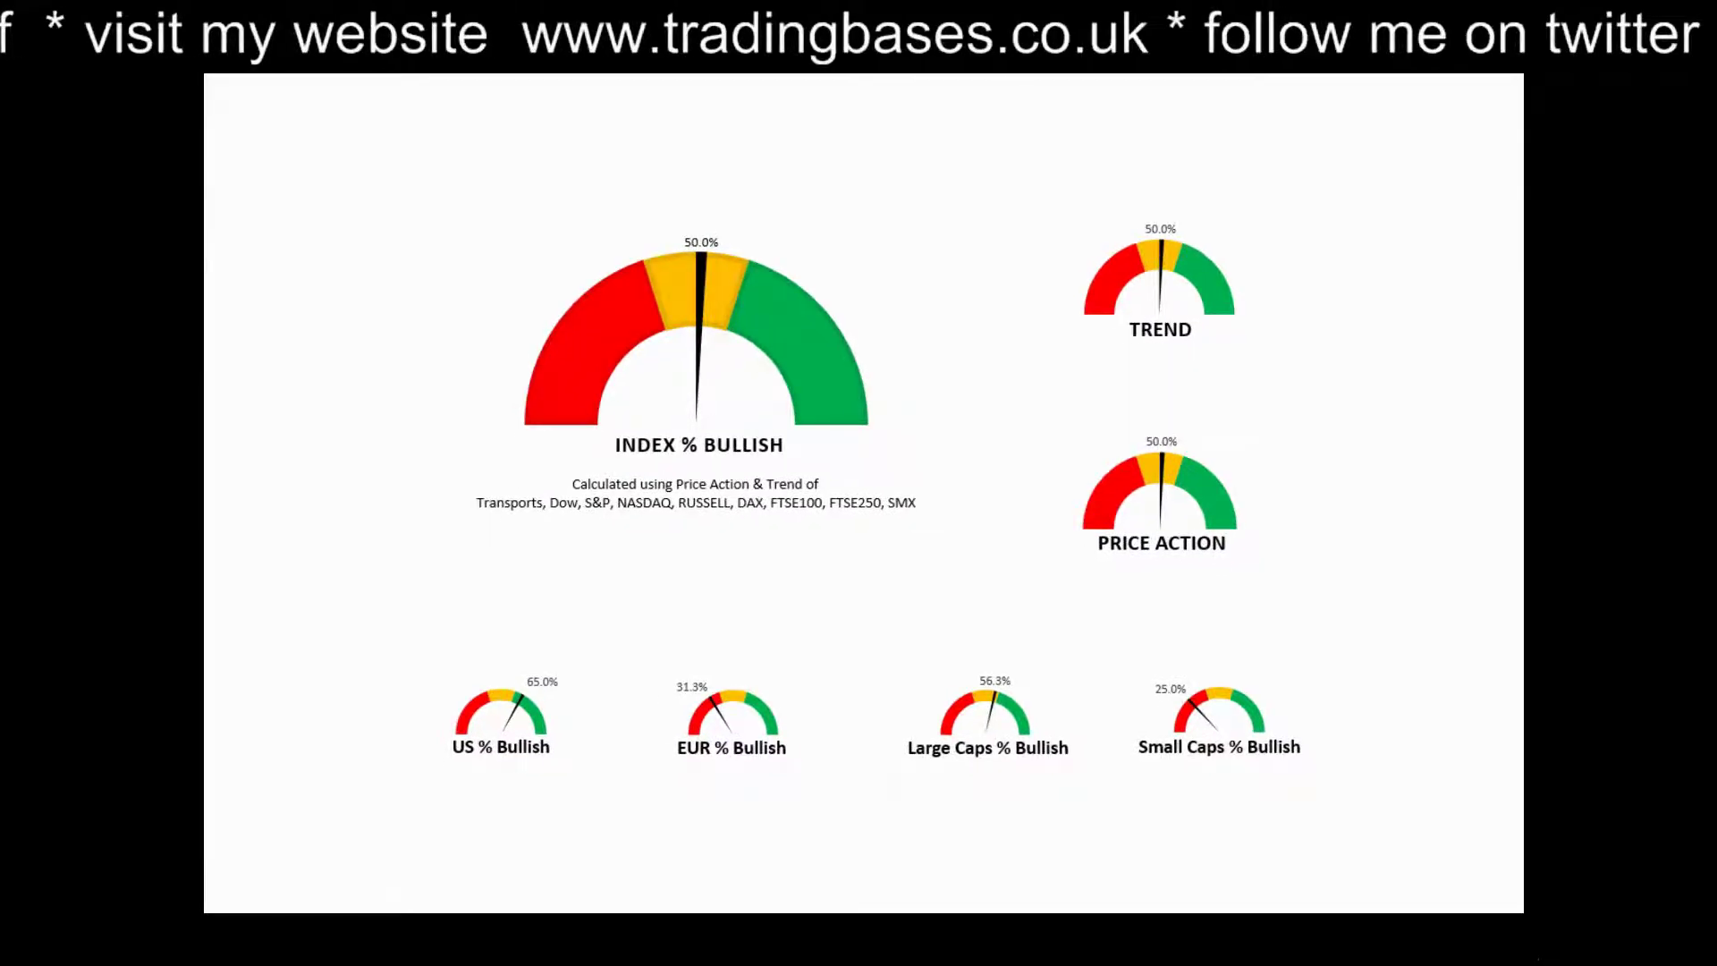
pyautogui.press('Right')
pyautogui.press('Right')
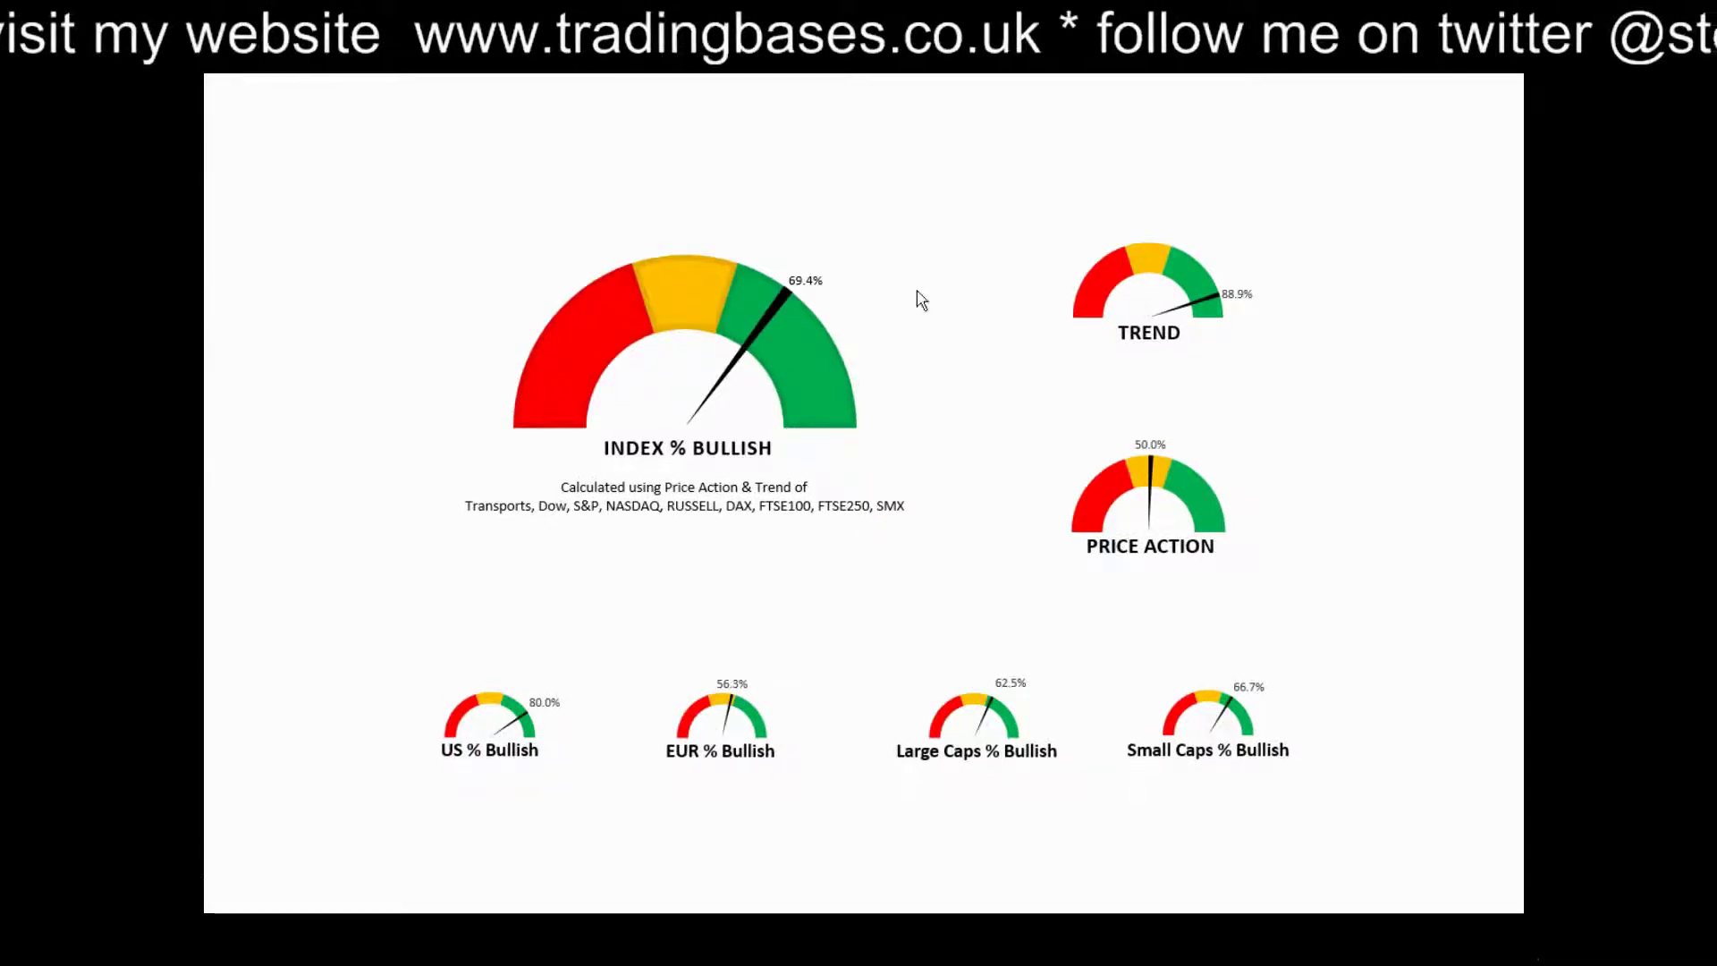
# Step: Switch back to the FTSE 250 chart and frame the crash and recovery from mid-January to early December 2020
pyautogui.hotkey('alt', 'Tab')
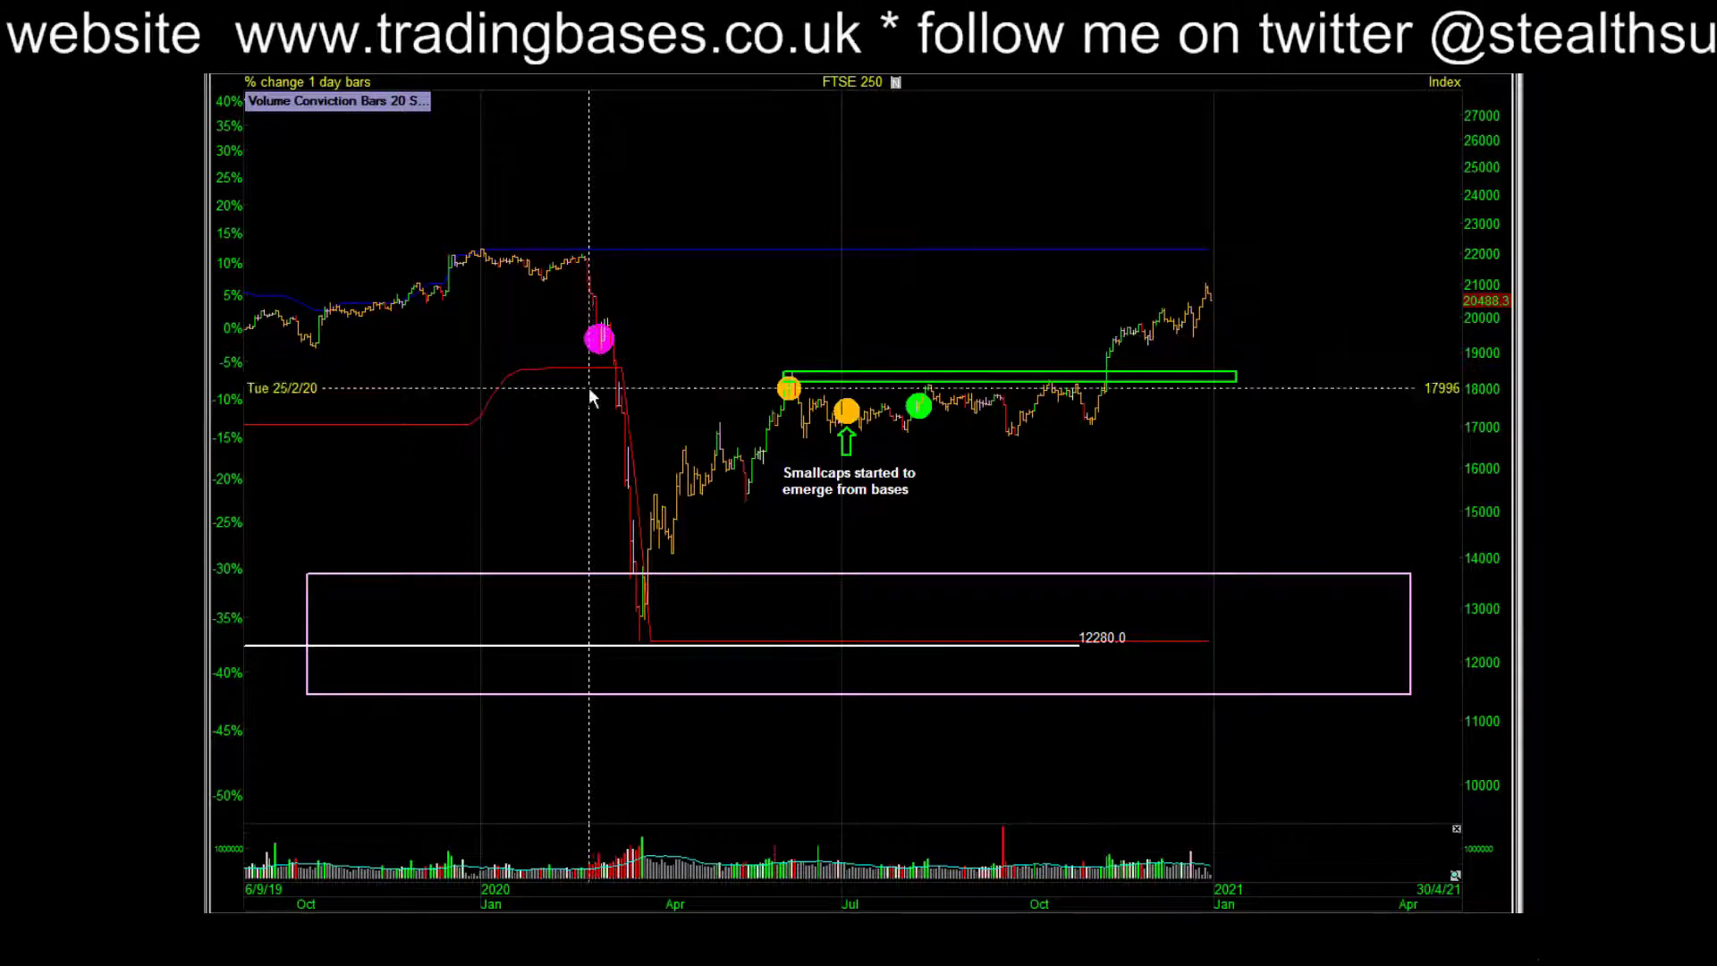
pyautogui.moveTo(605, 439); pyautogui.dragTo(1303, 428)
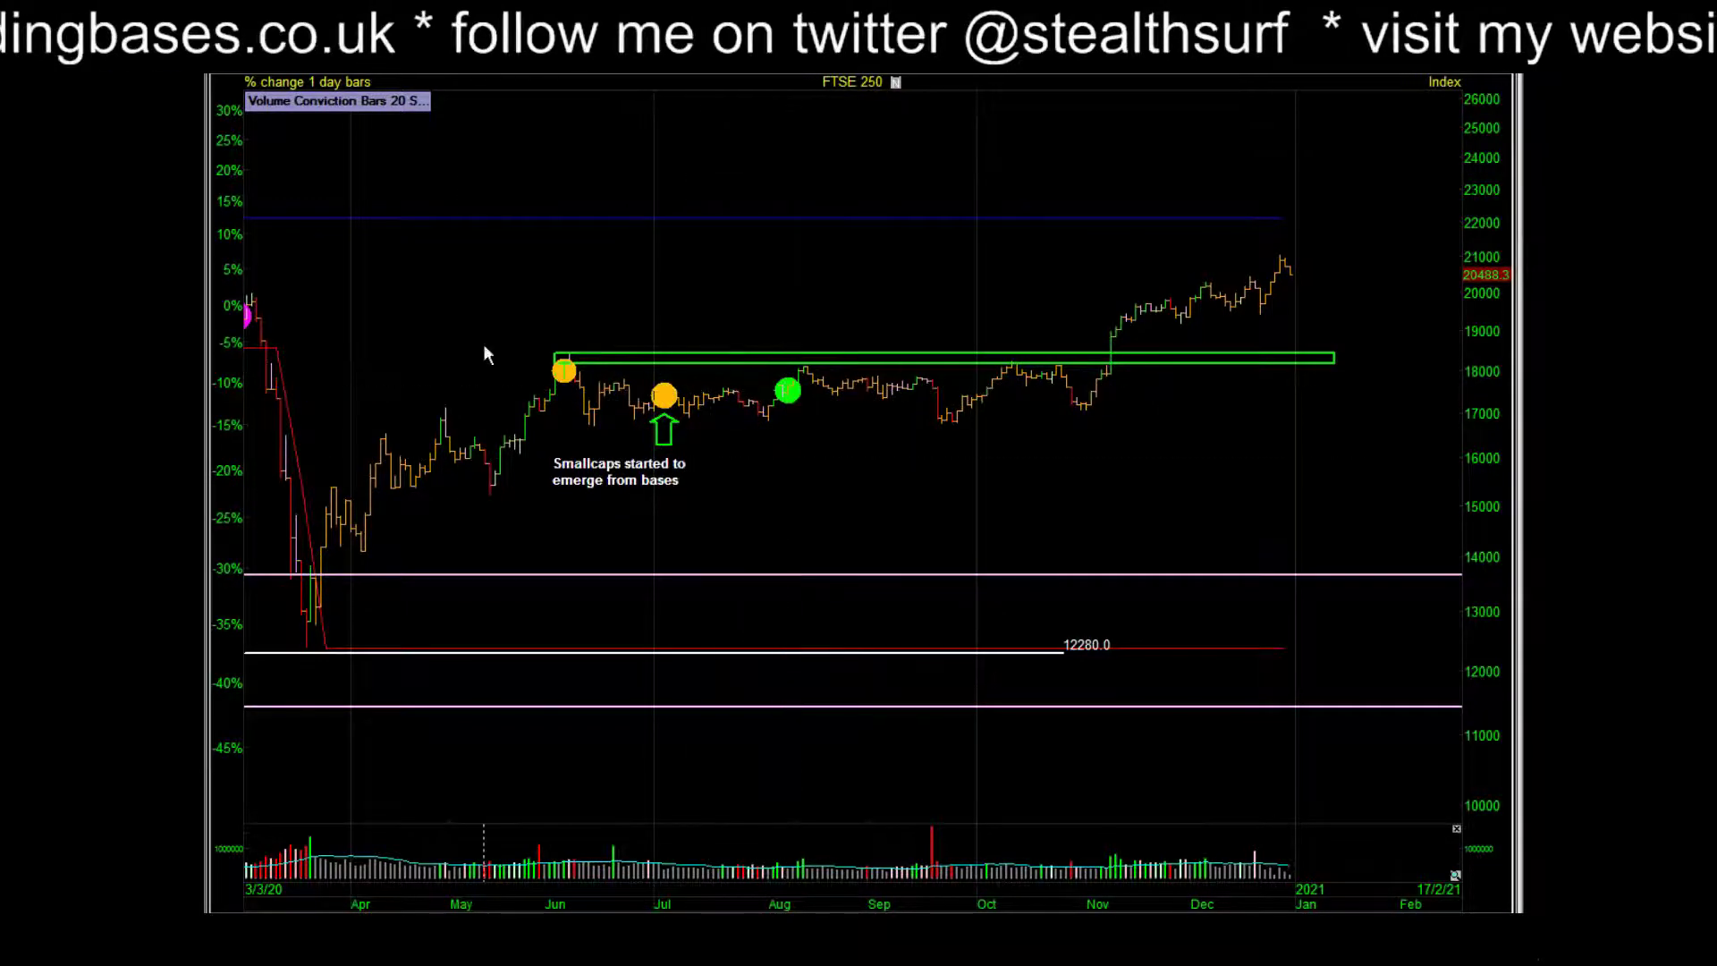
pyautogui.scroll(-2, 483, 344)
pyautogui.moveTo(298, 514); pyautogui.dragTo(1304, 464)
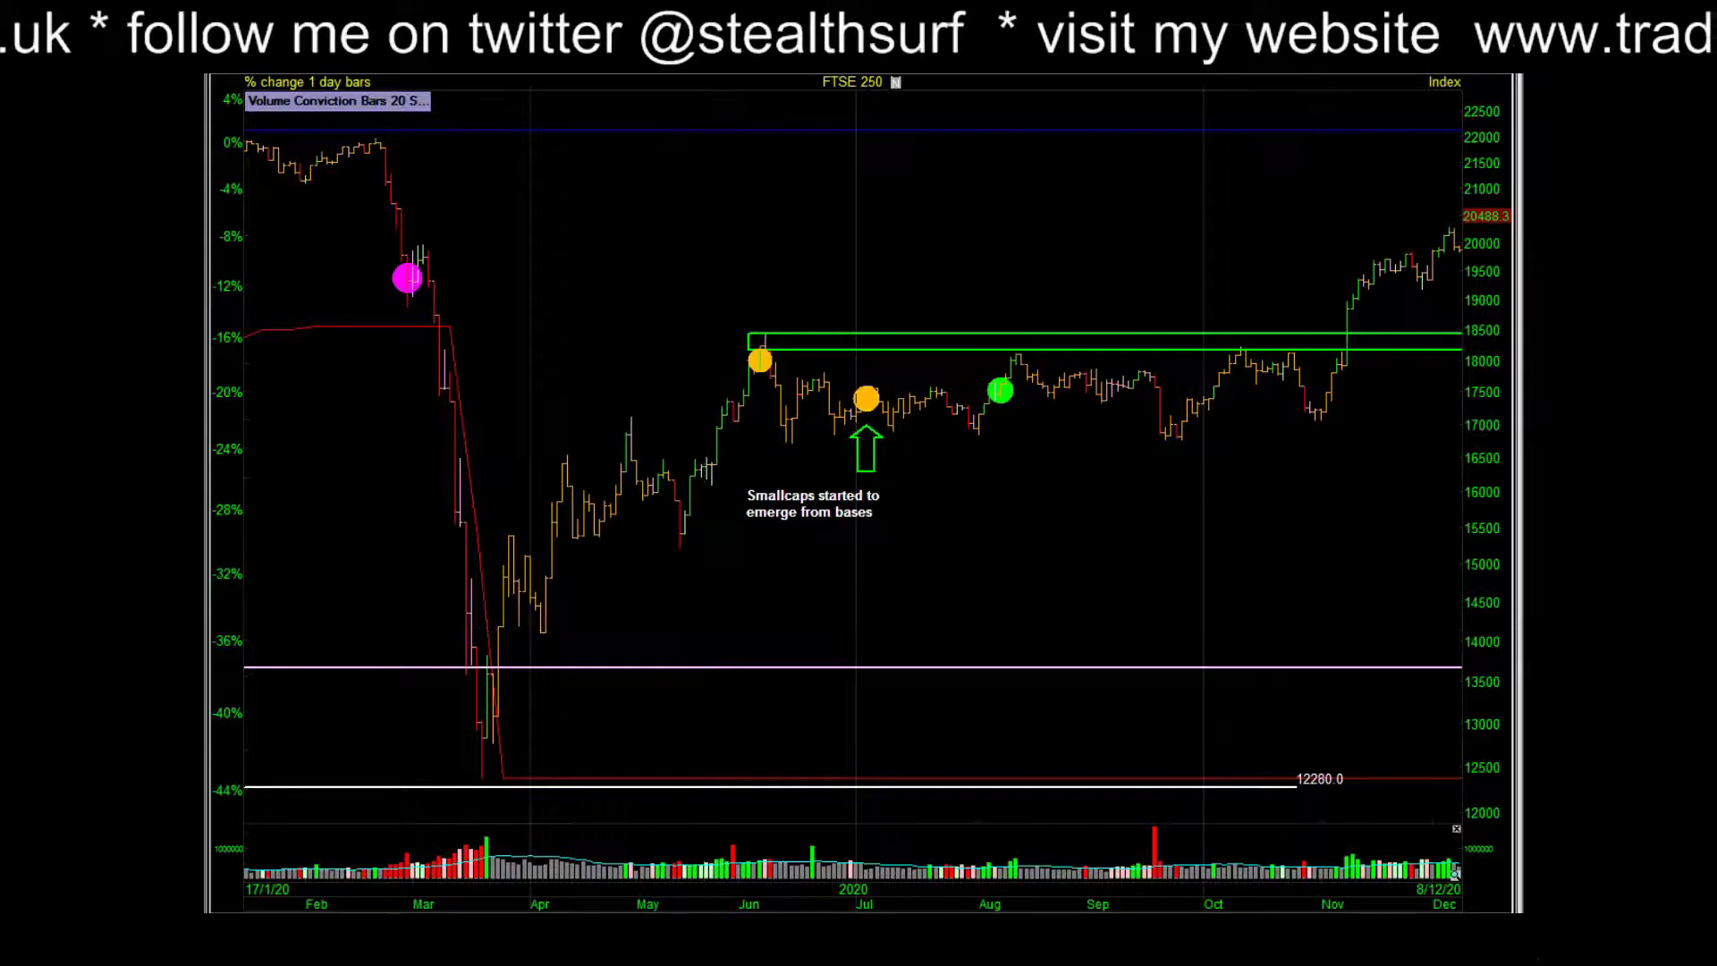
# Step: Review the Marlowe Holdings and Ergomed charts, enlarging Ergomed's breakout between mid-May and mid-August 2020
pyautogui.press('Down')
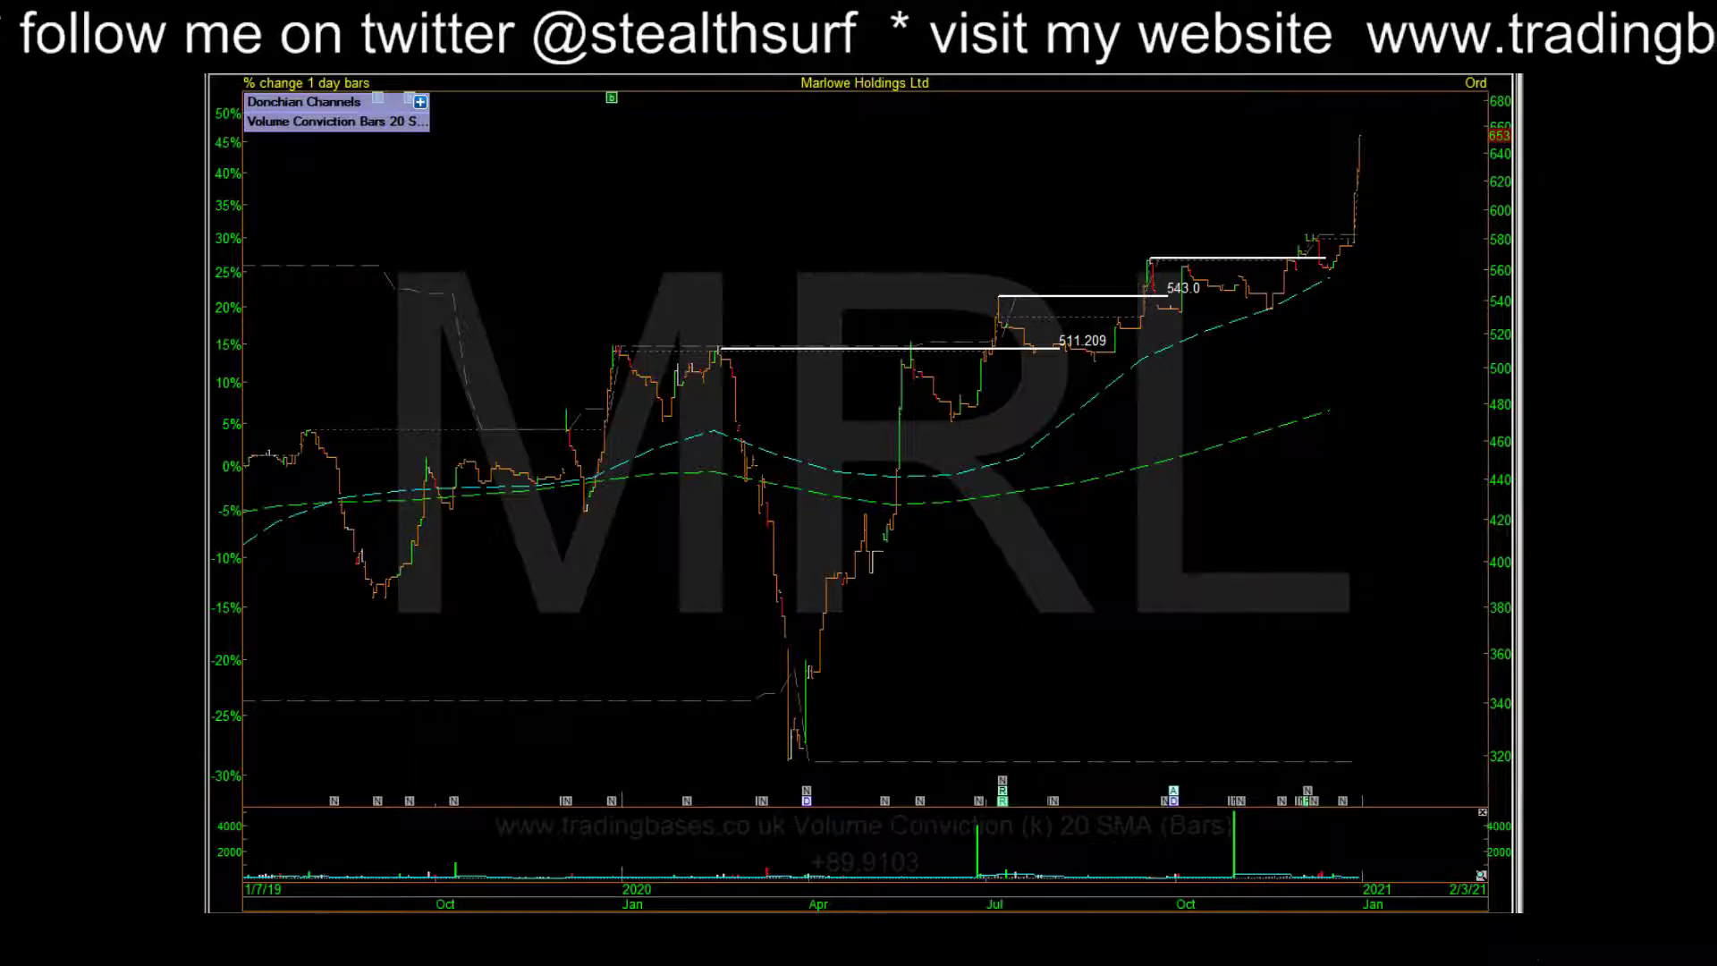
pyautogui.press('Down')
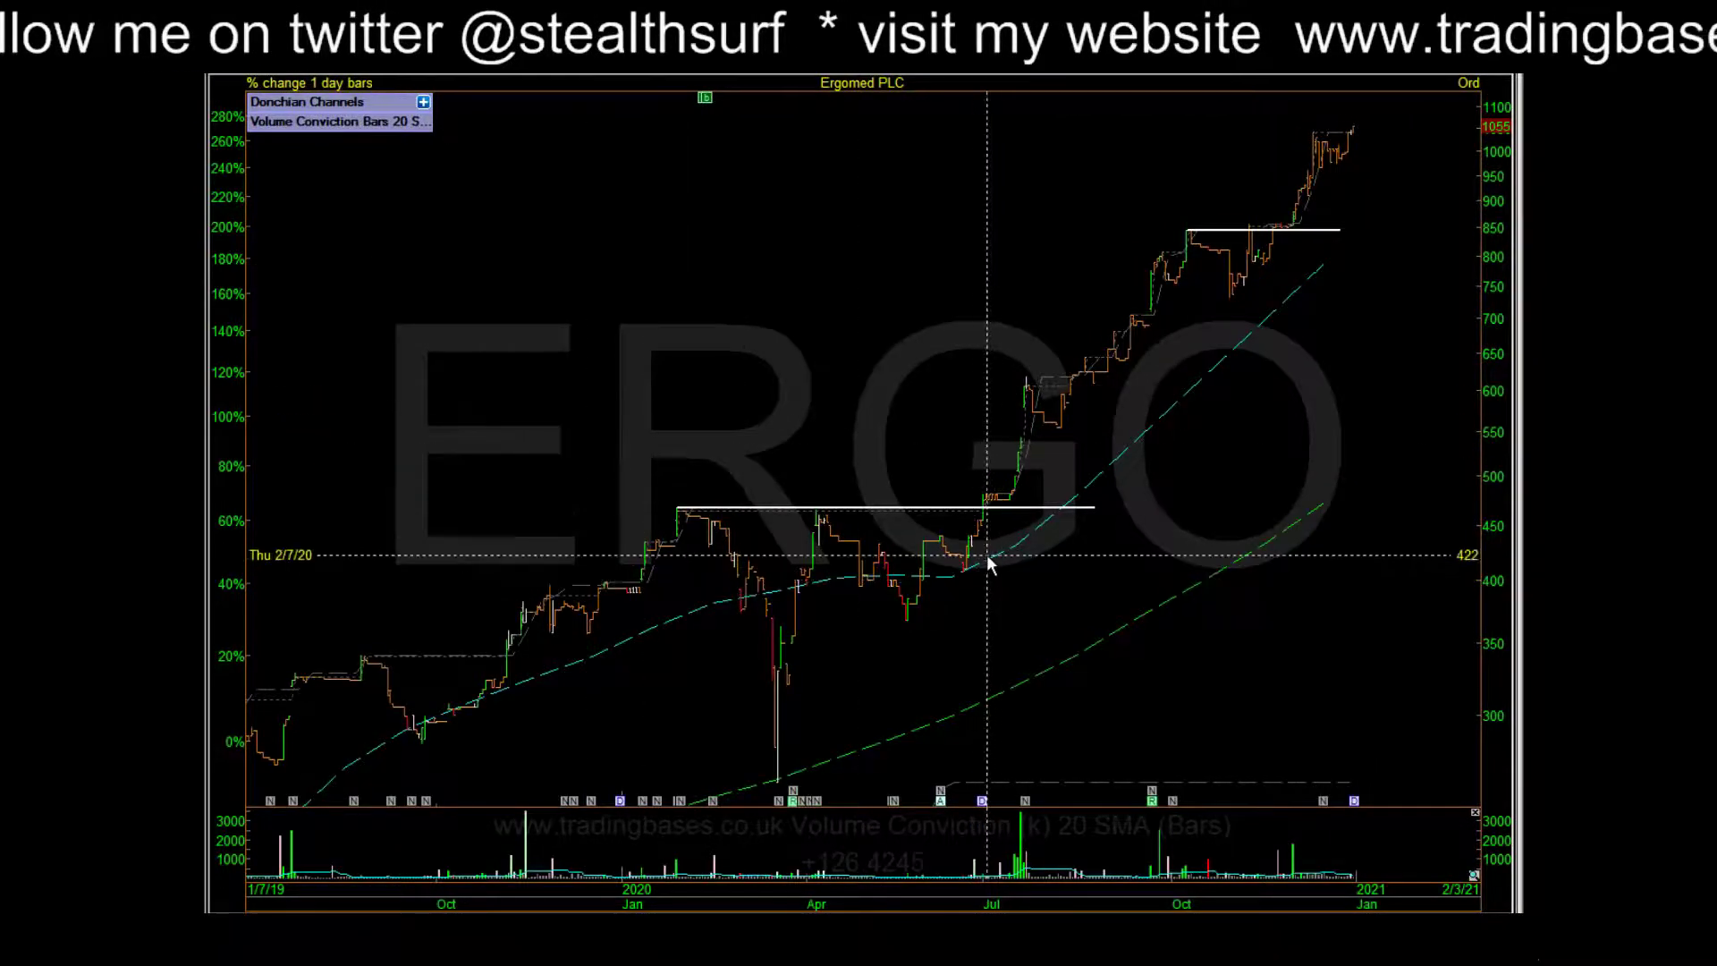
pyautogui.moveTo(895, 635); pyautogui.dragTo(1030, 634)
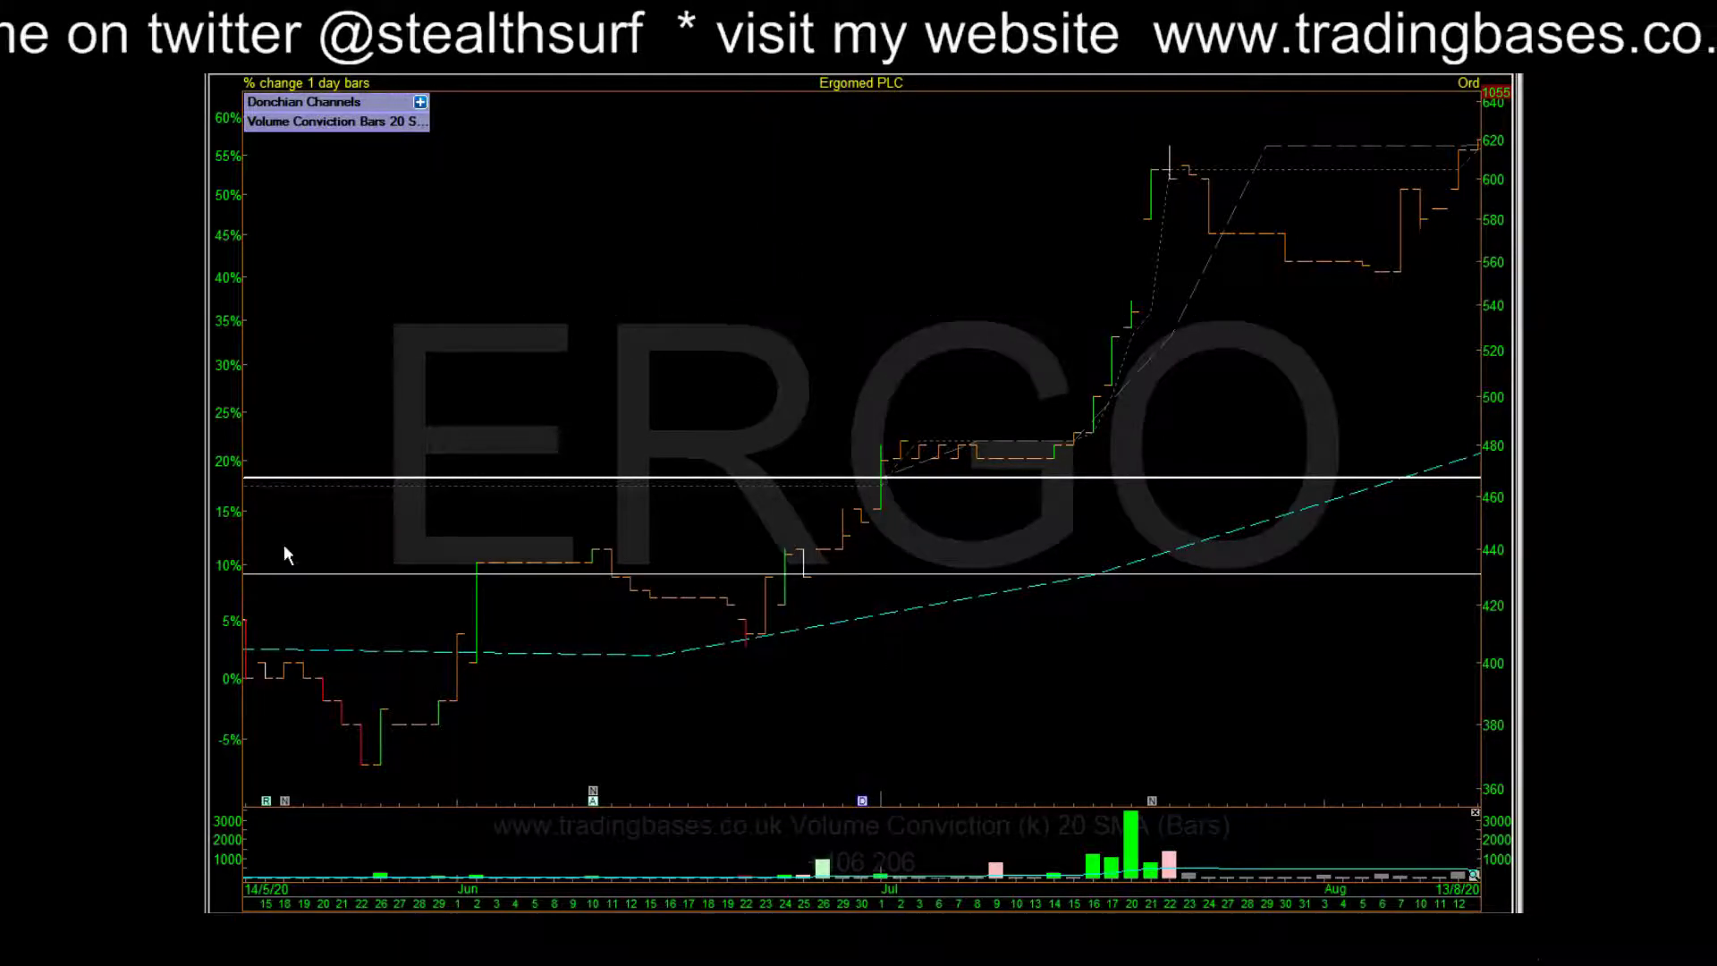
pyautogui.press('Down')
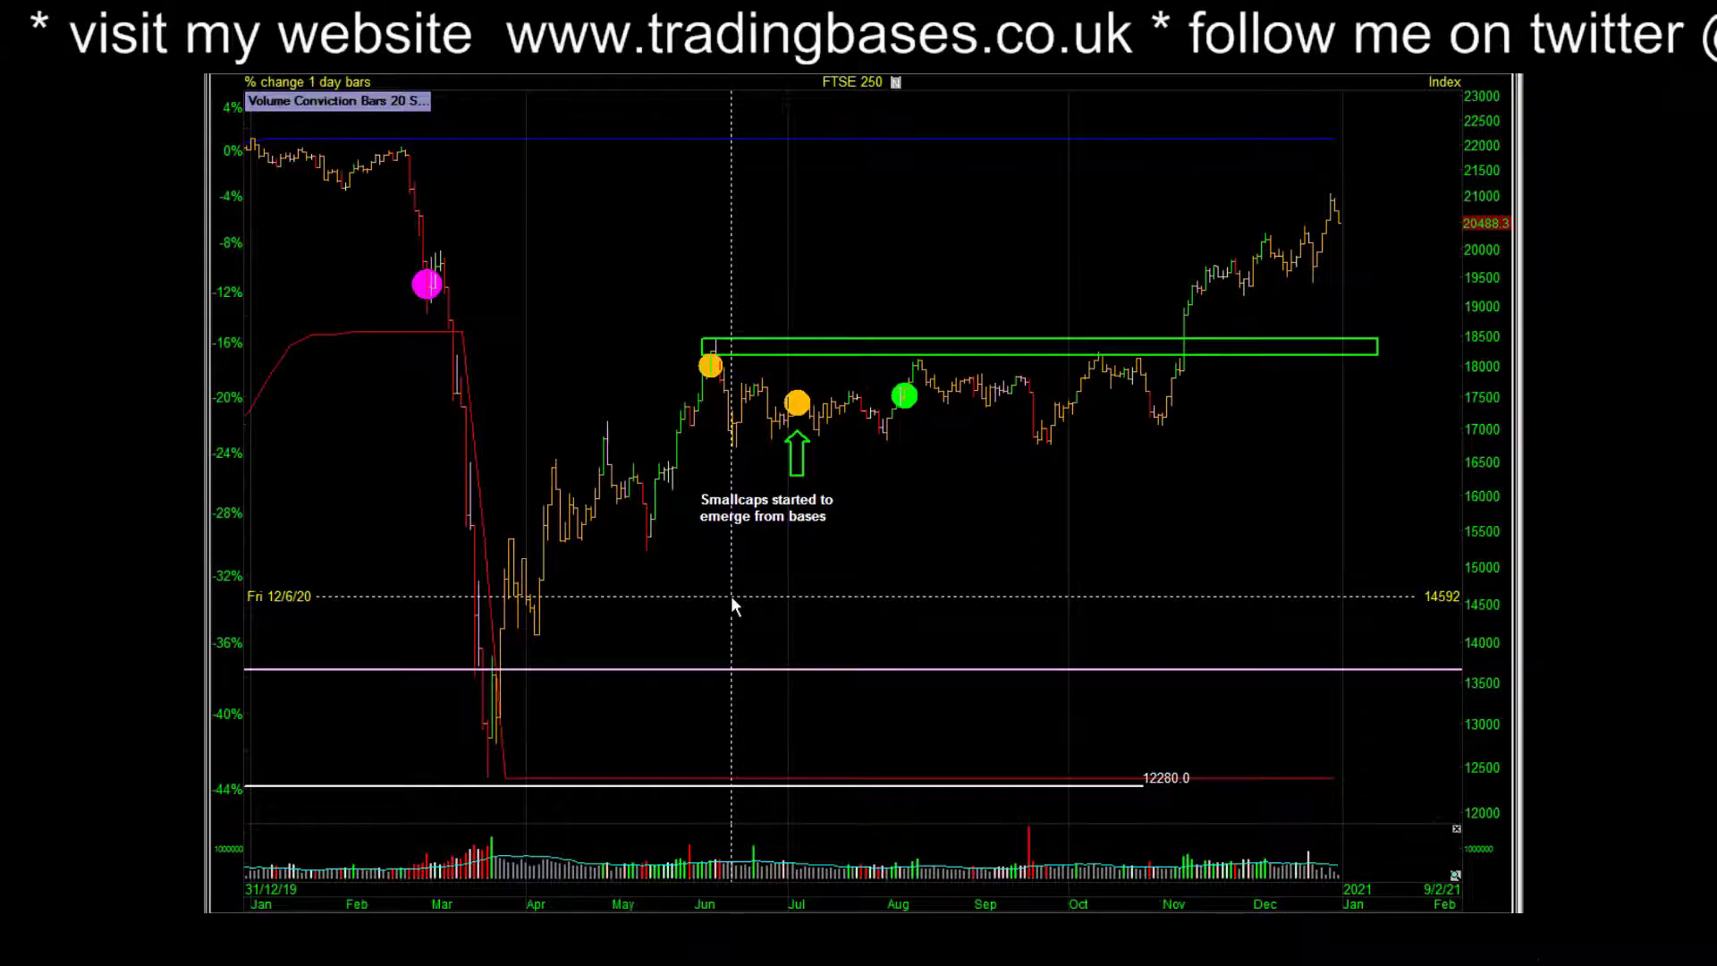
# Step: Reframe the FTSE 250 chart by bringing back its longer history and narrowing it to May 2019–September 2021
pyautogui.moveTo(1387, 515); pyautogui.dragTo(717, 499)
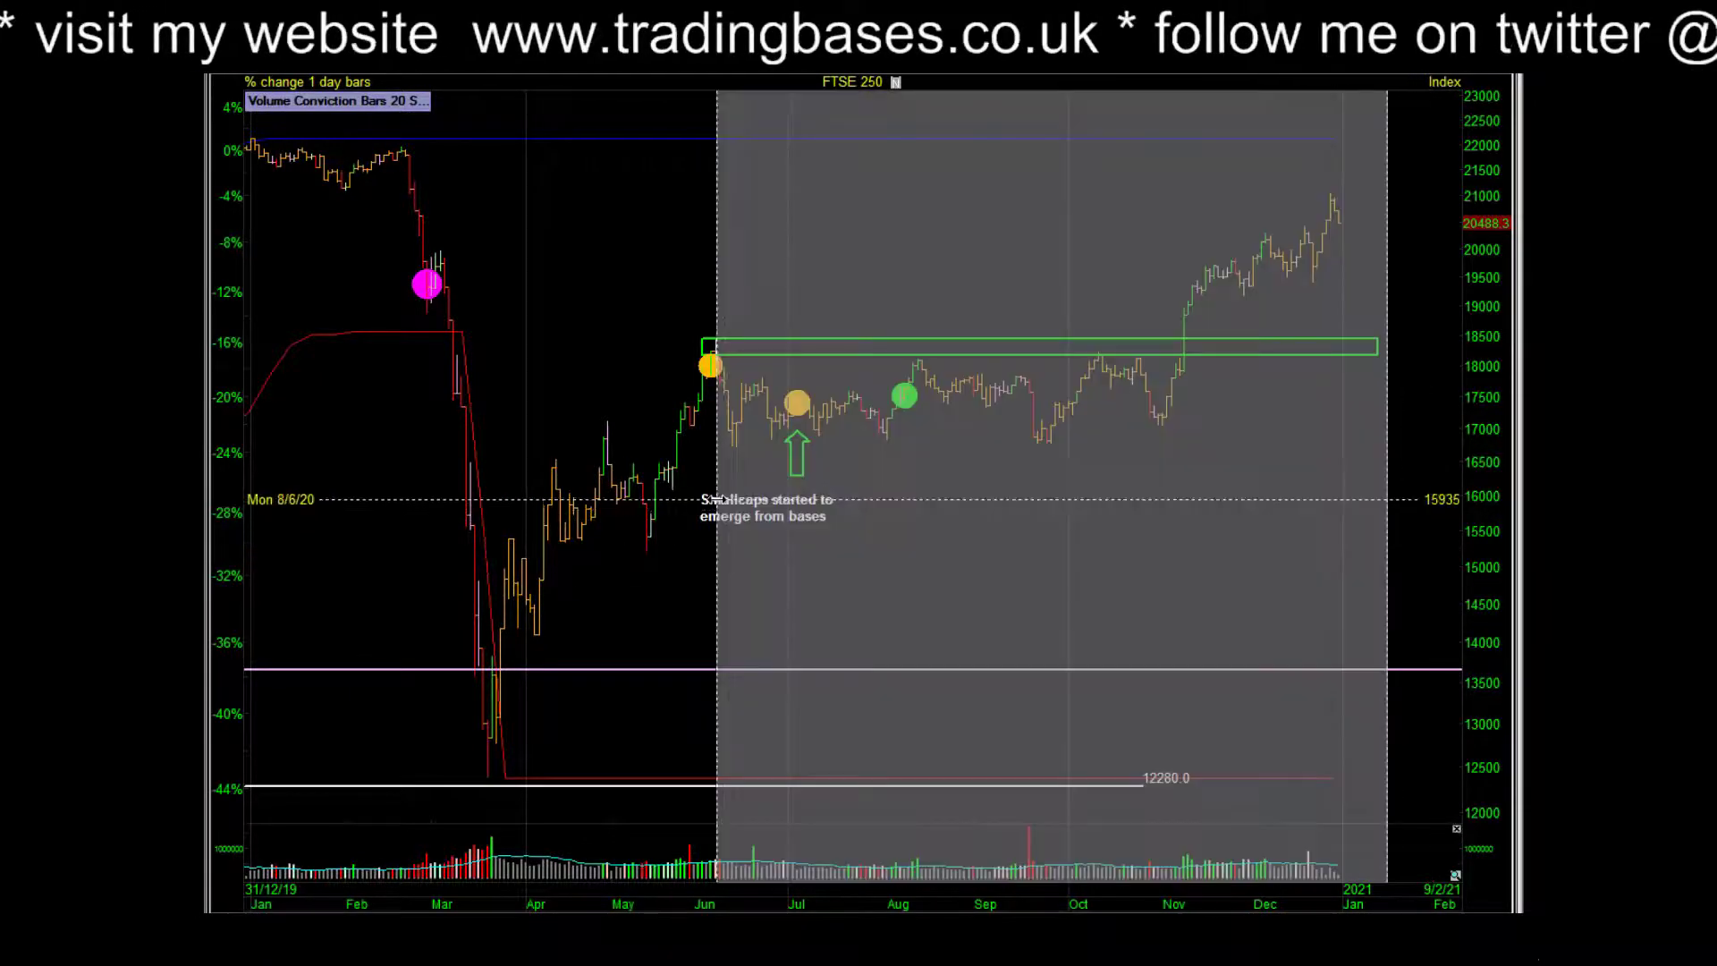
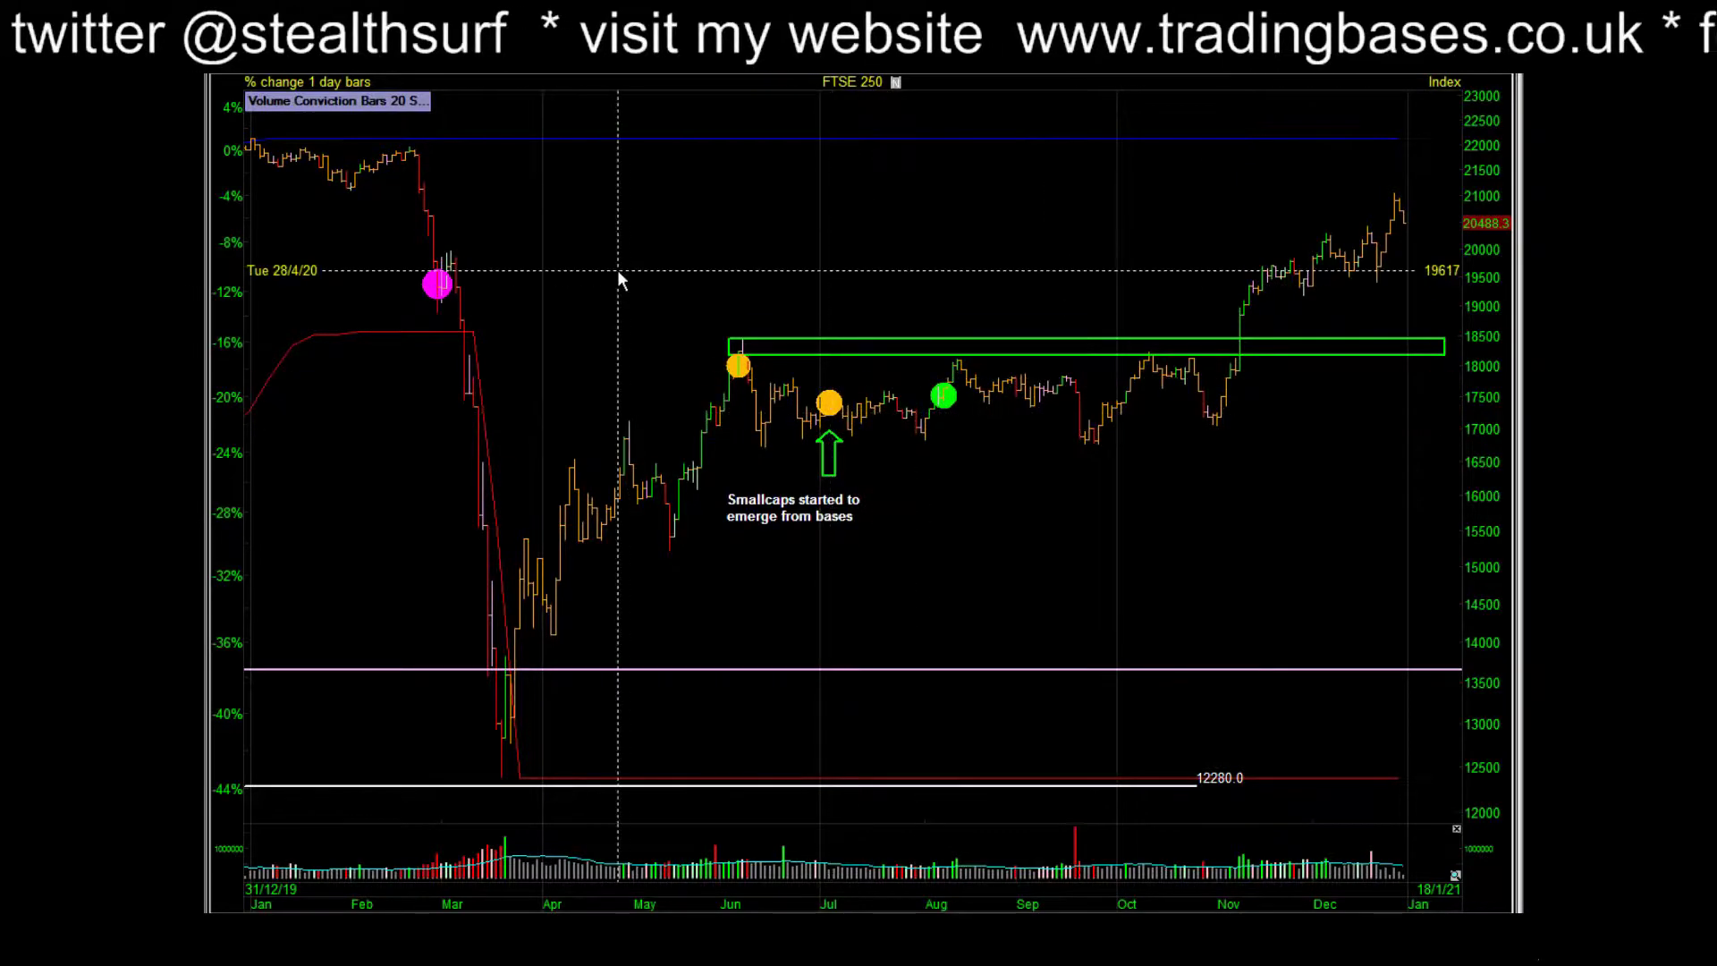
pyautogui.press('Home')
pyautogui.press('Up')
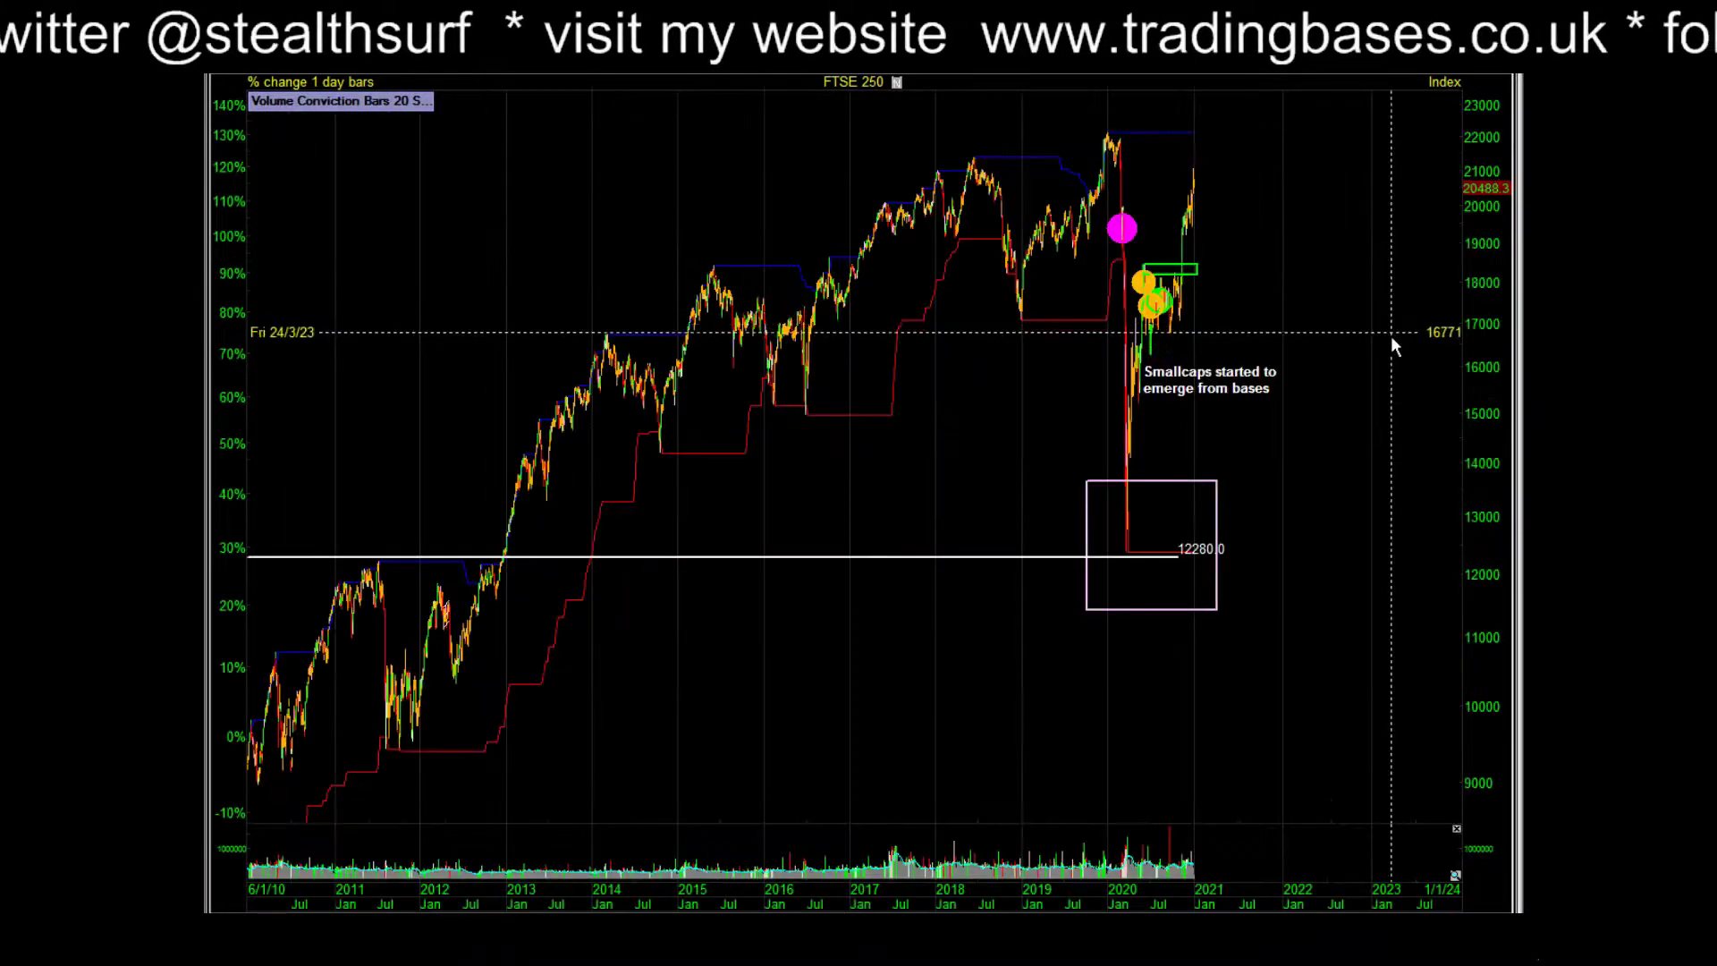
pyautogui.press('Up')
pyautogui.press('Up')
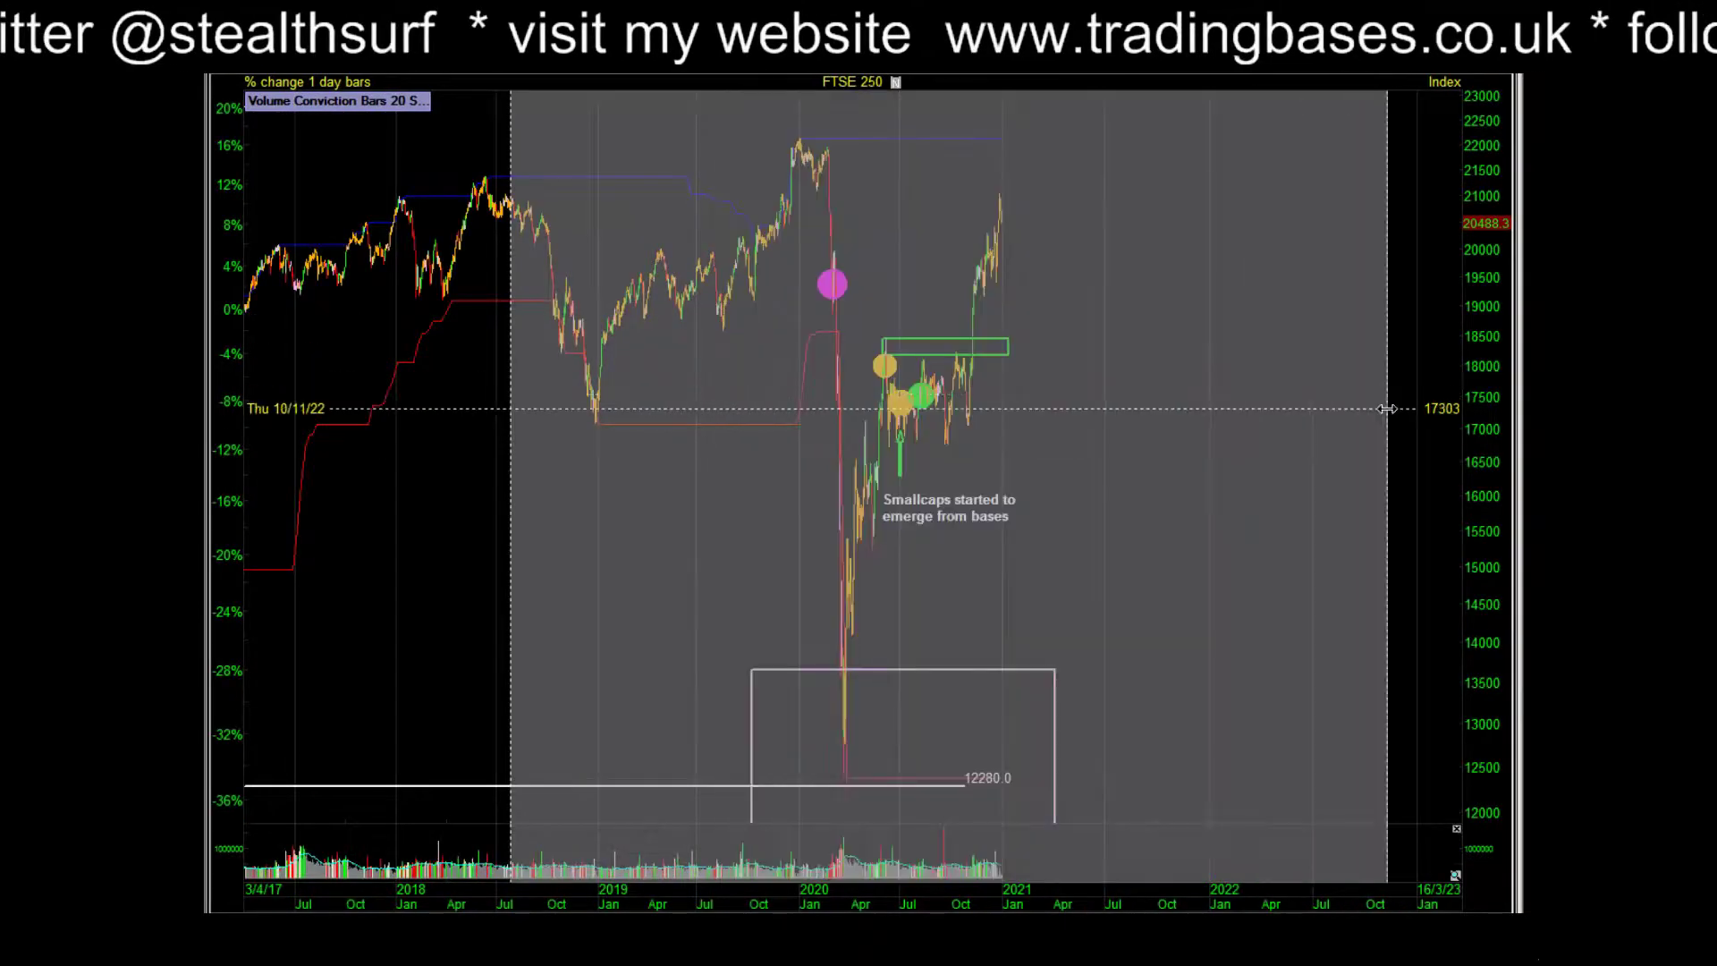
pyautogui.press('Up')
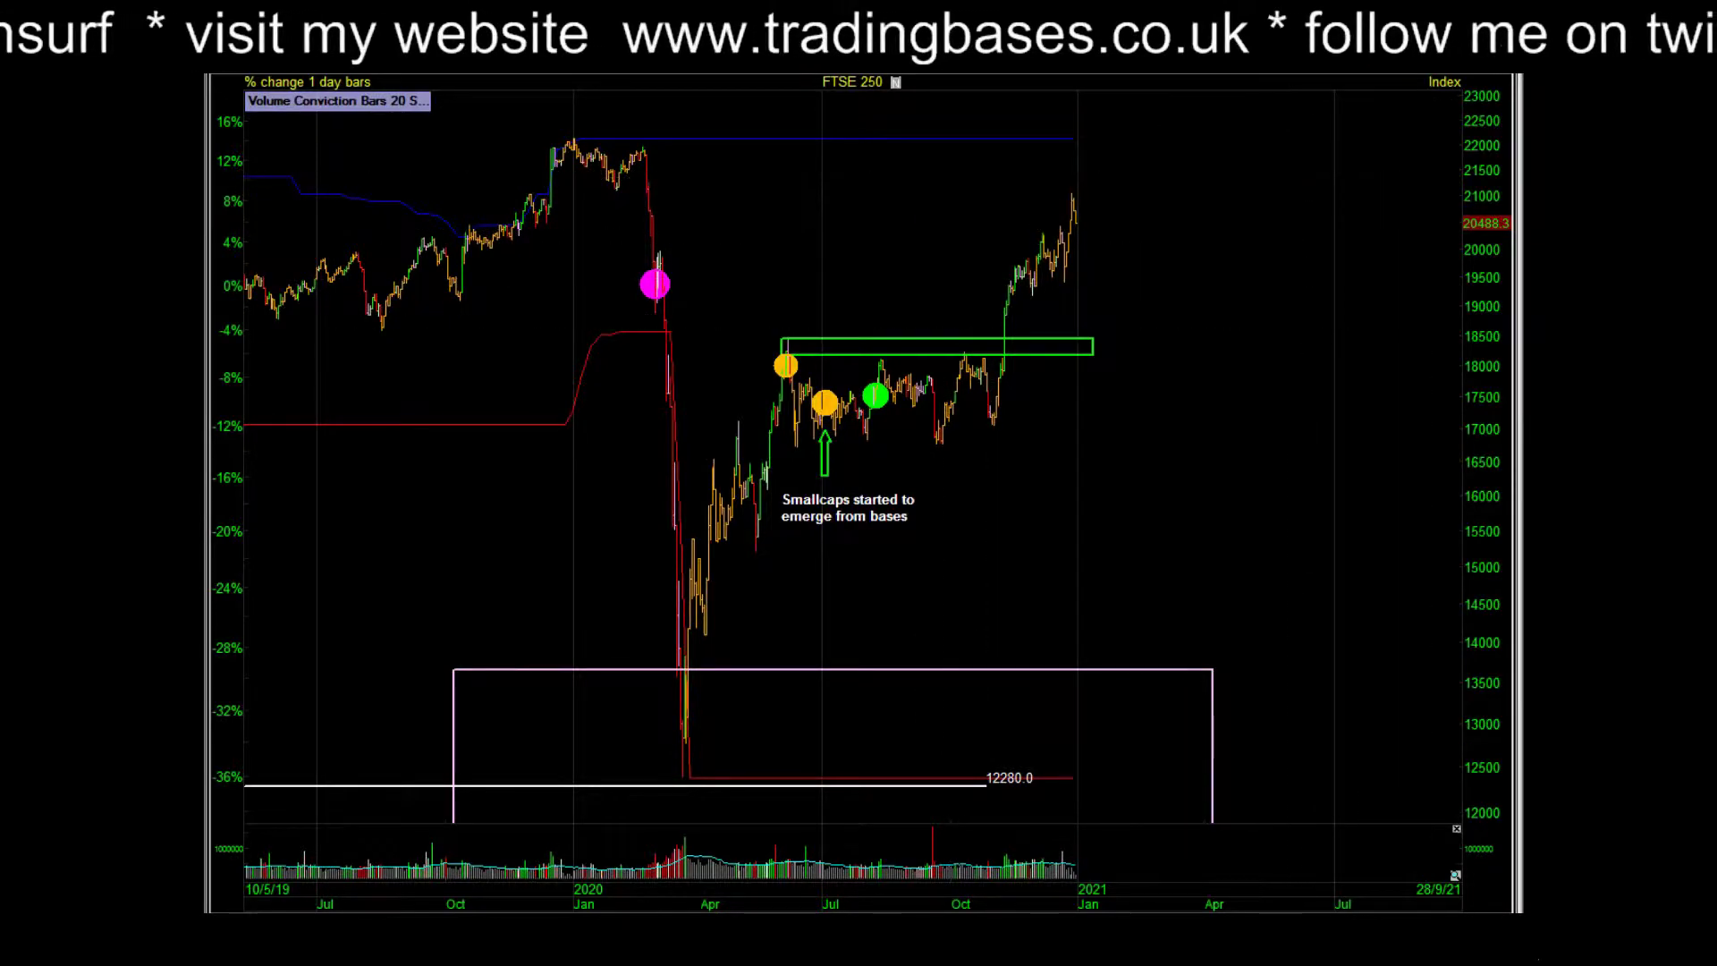
# Step: Switch to the S&P 500 chart and widen its 2020 view to the full history since 1993
pyautogui.press('Down')
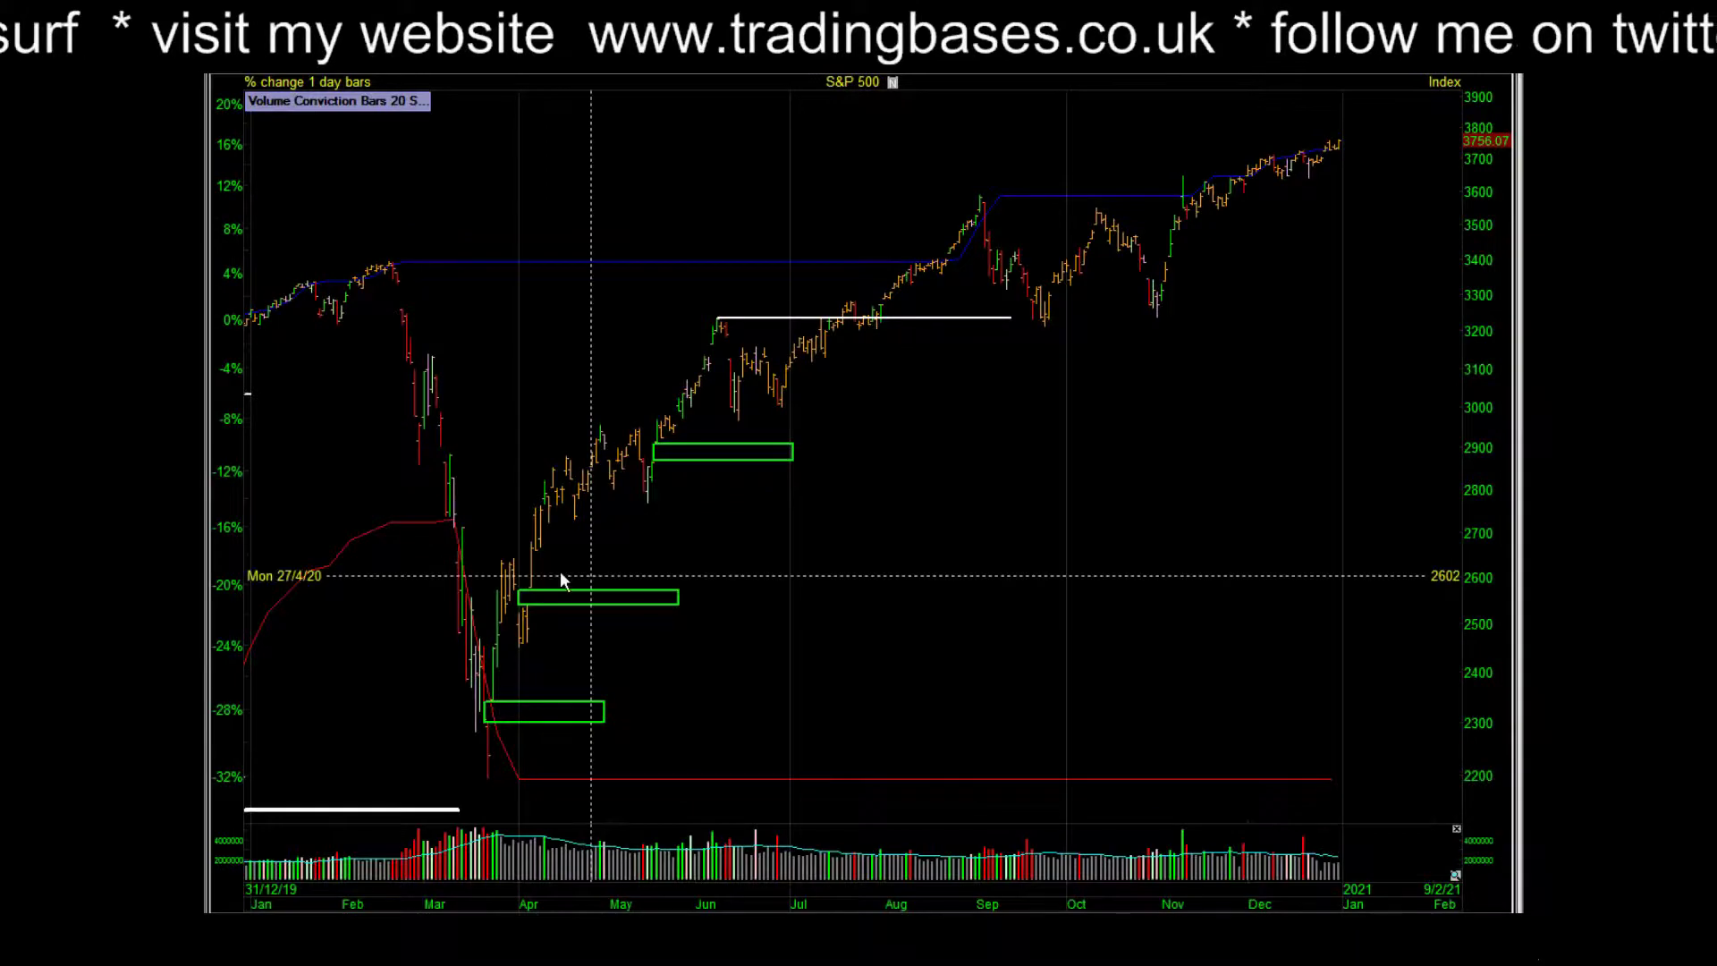
pyautogui.press('Down')
pyautogui.press('+')
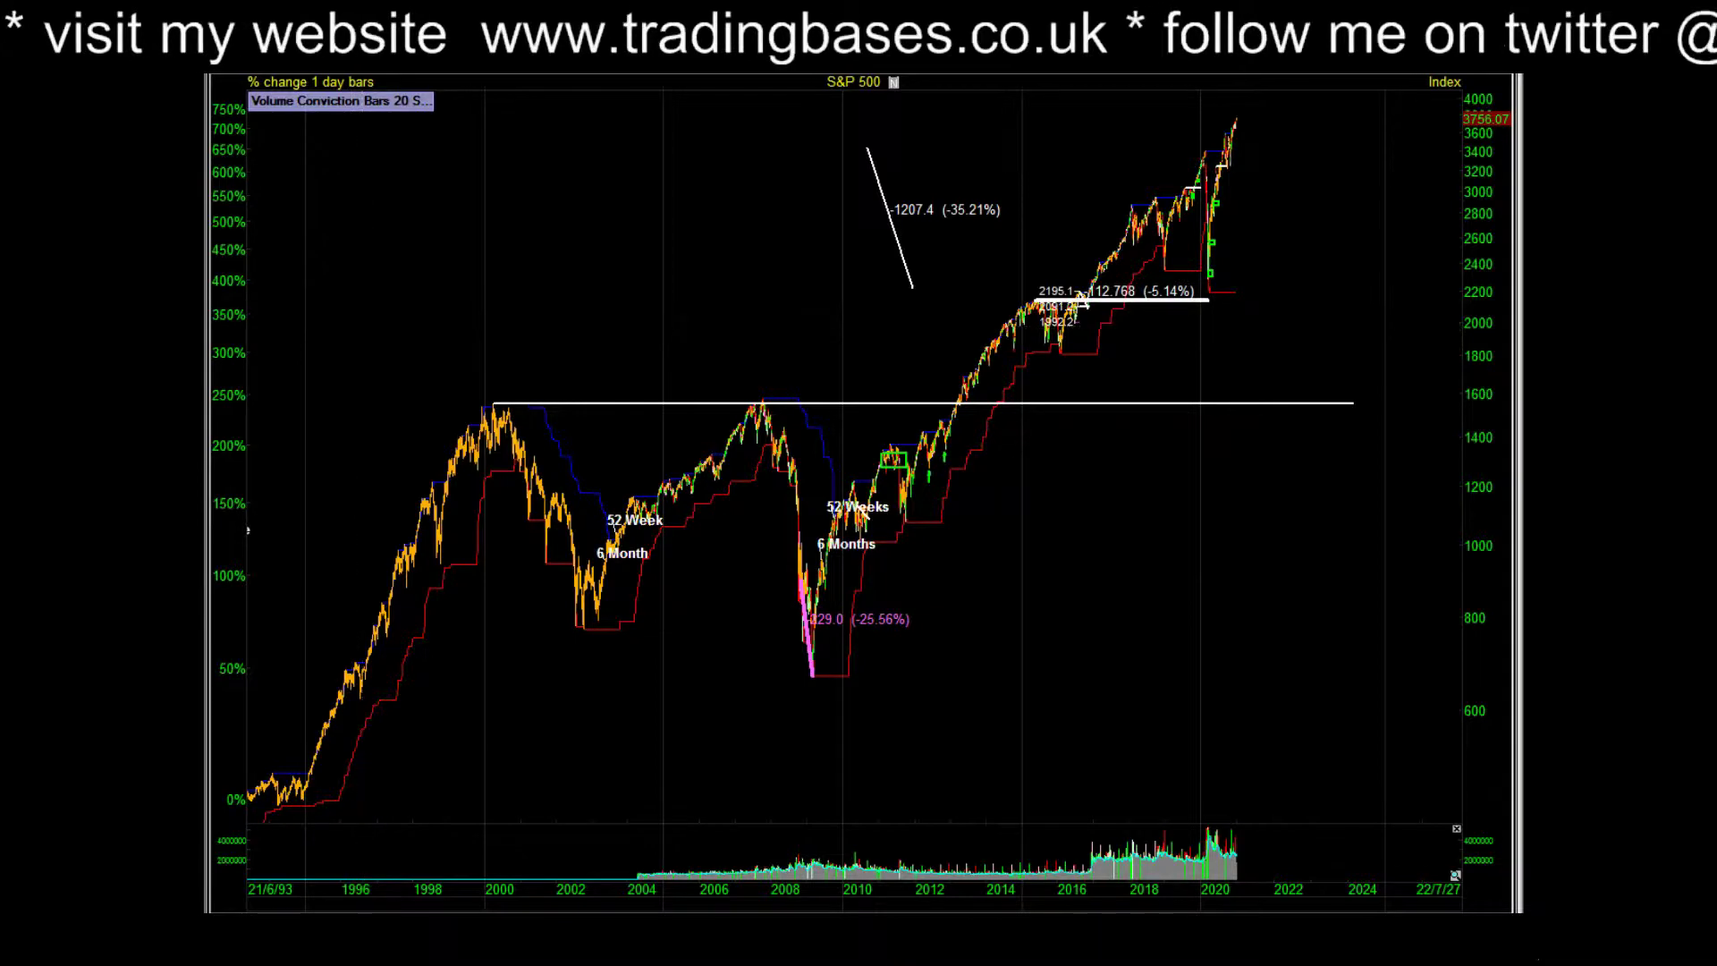
# Step: Bring up the FTSE All-World Ex US Index (GBP) chart and frame it from November 2017 to May 2021
pyautogui.press('Down')
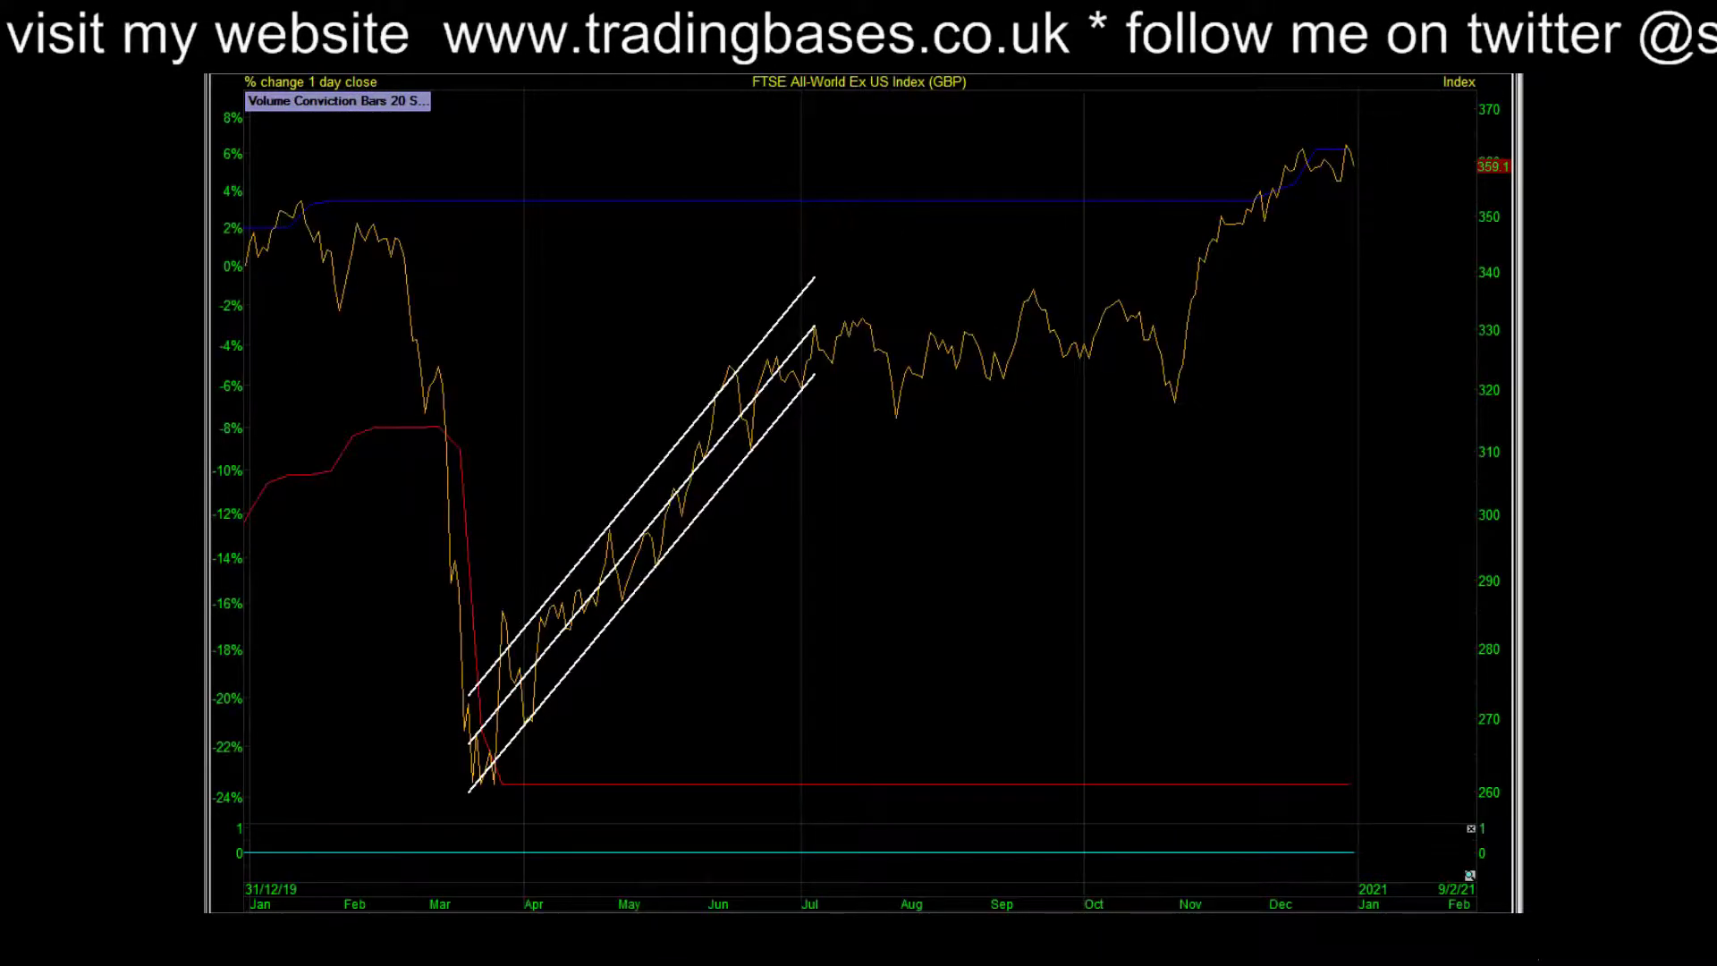
pyautogui.scroll(-5, 1188, 404)
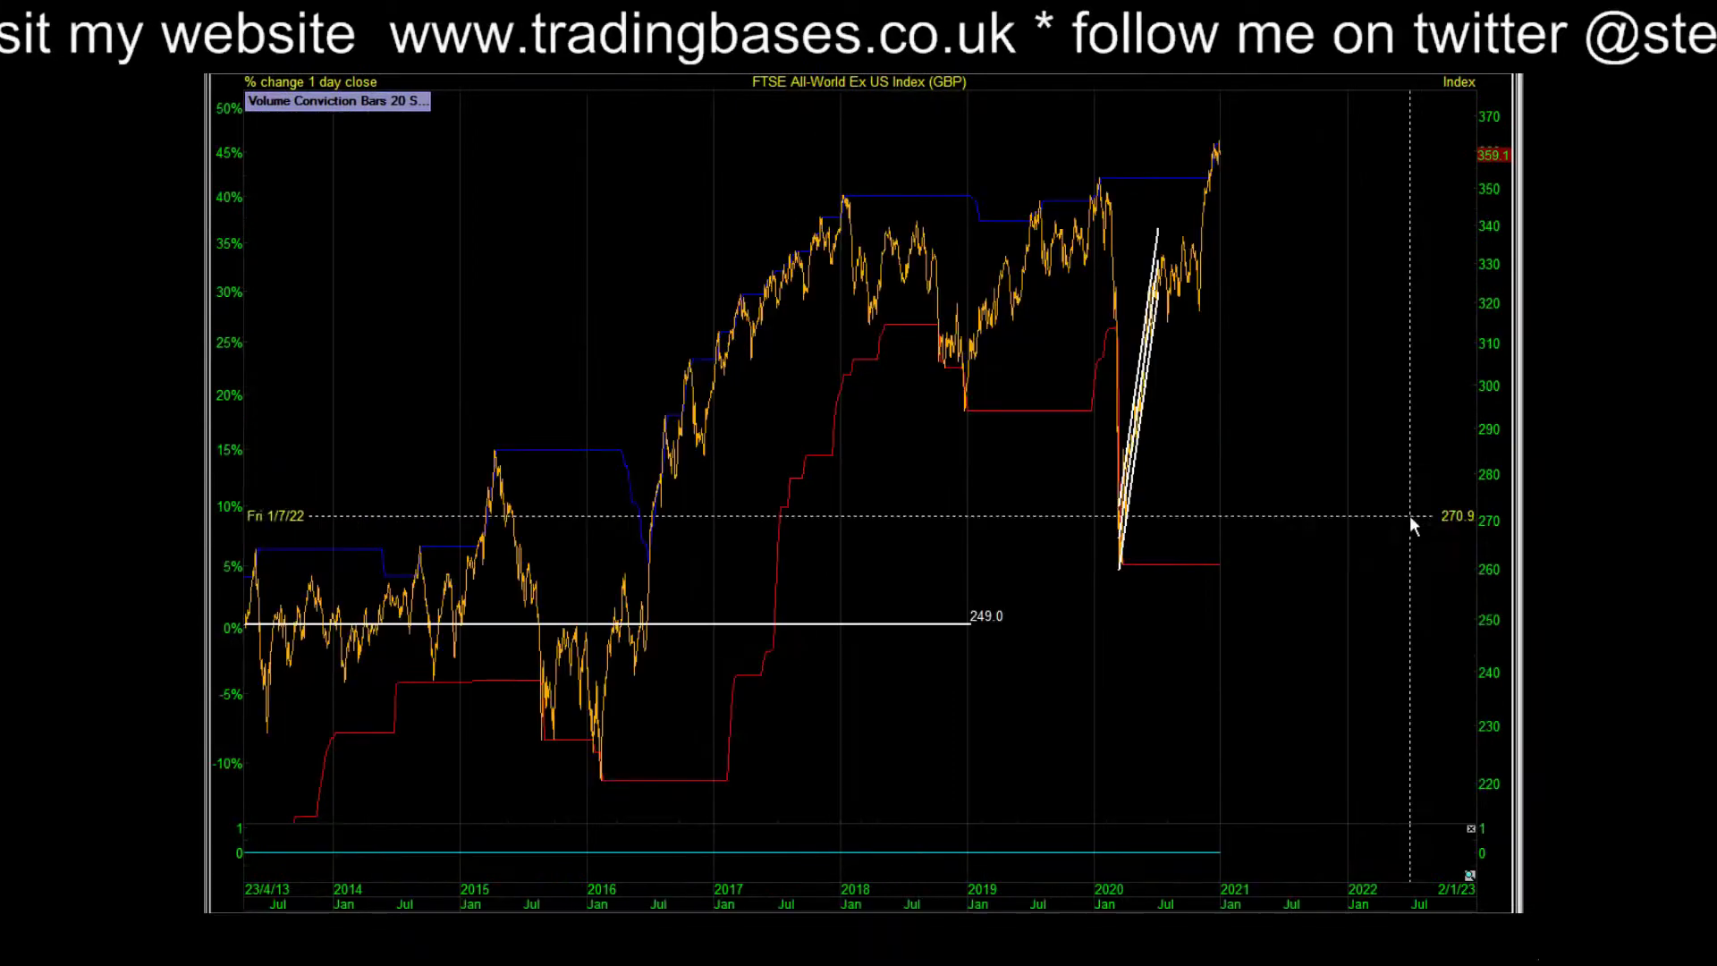
pyautogui.moveTo(1392, 523); pyautogui.dragTo(714, 394)
pyautogui.moveTo(444, 438); pyautogui.dragTo(385, 400)
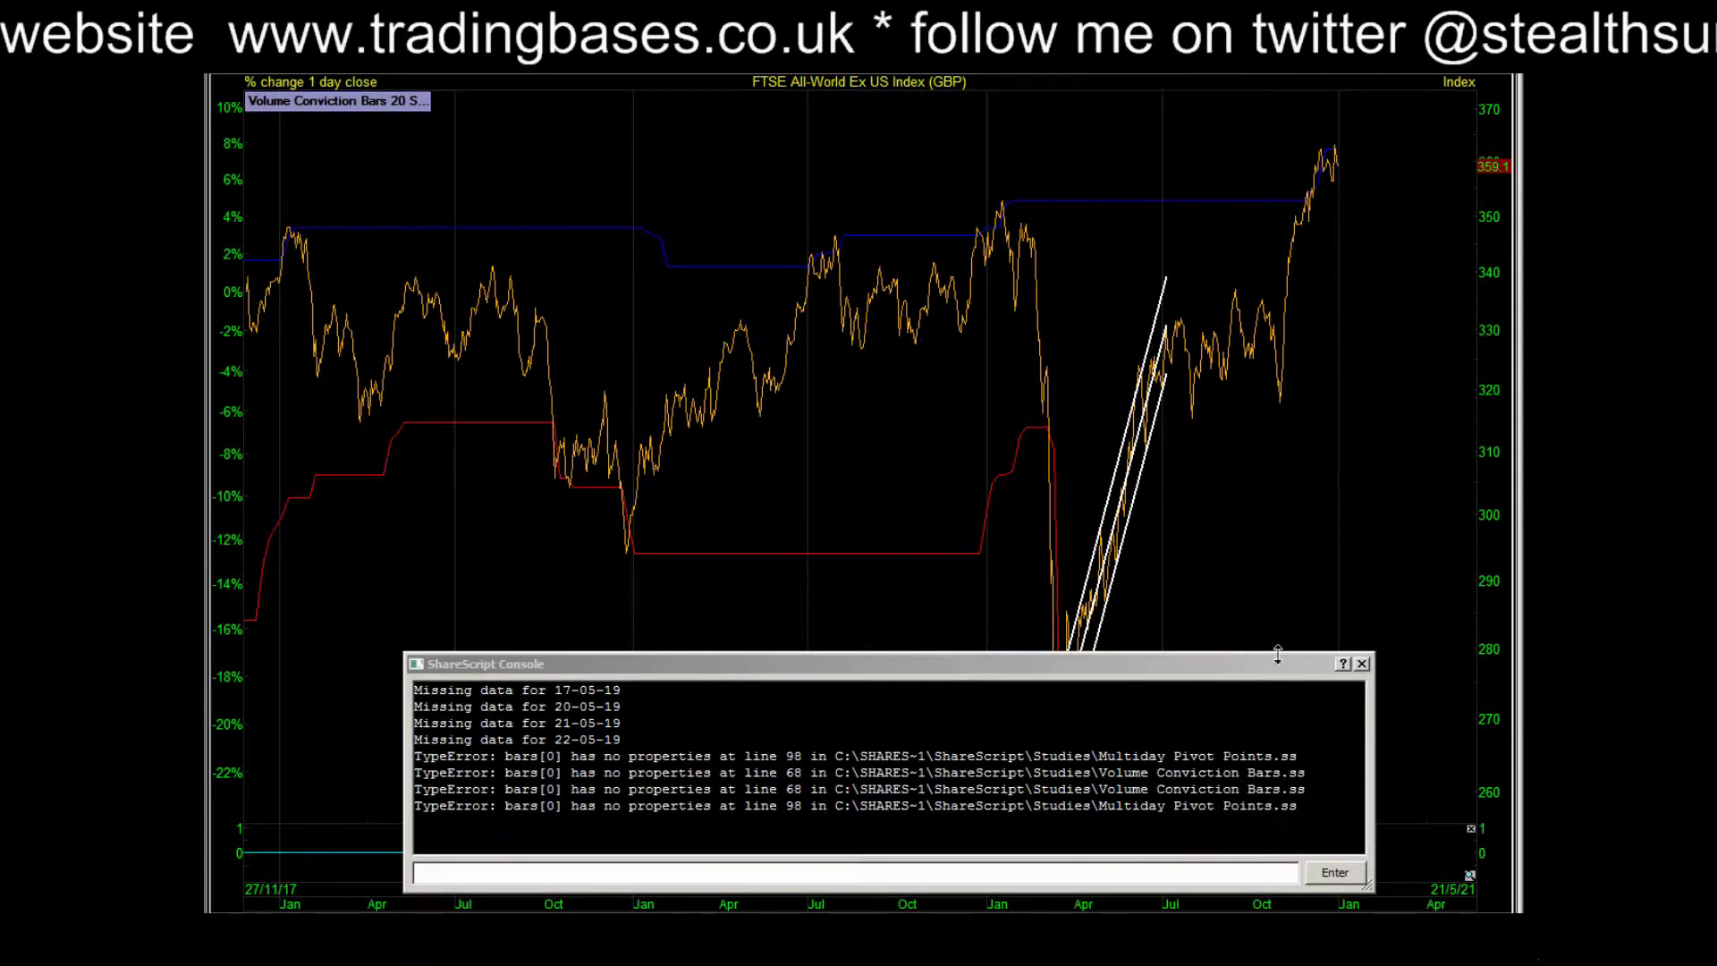
# Step: Close the ShareScript Console and widen the FTSE All-World Ex US chart to its full history since 2003
pyautogui.click(1363, 665)
pyautogui.scroll(3, 781, 604)
pyautogui.scroll(-3, 834, 567)
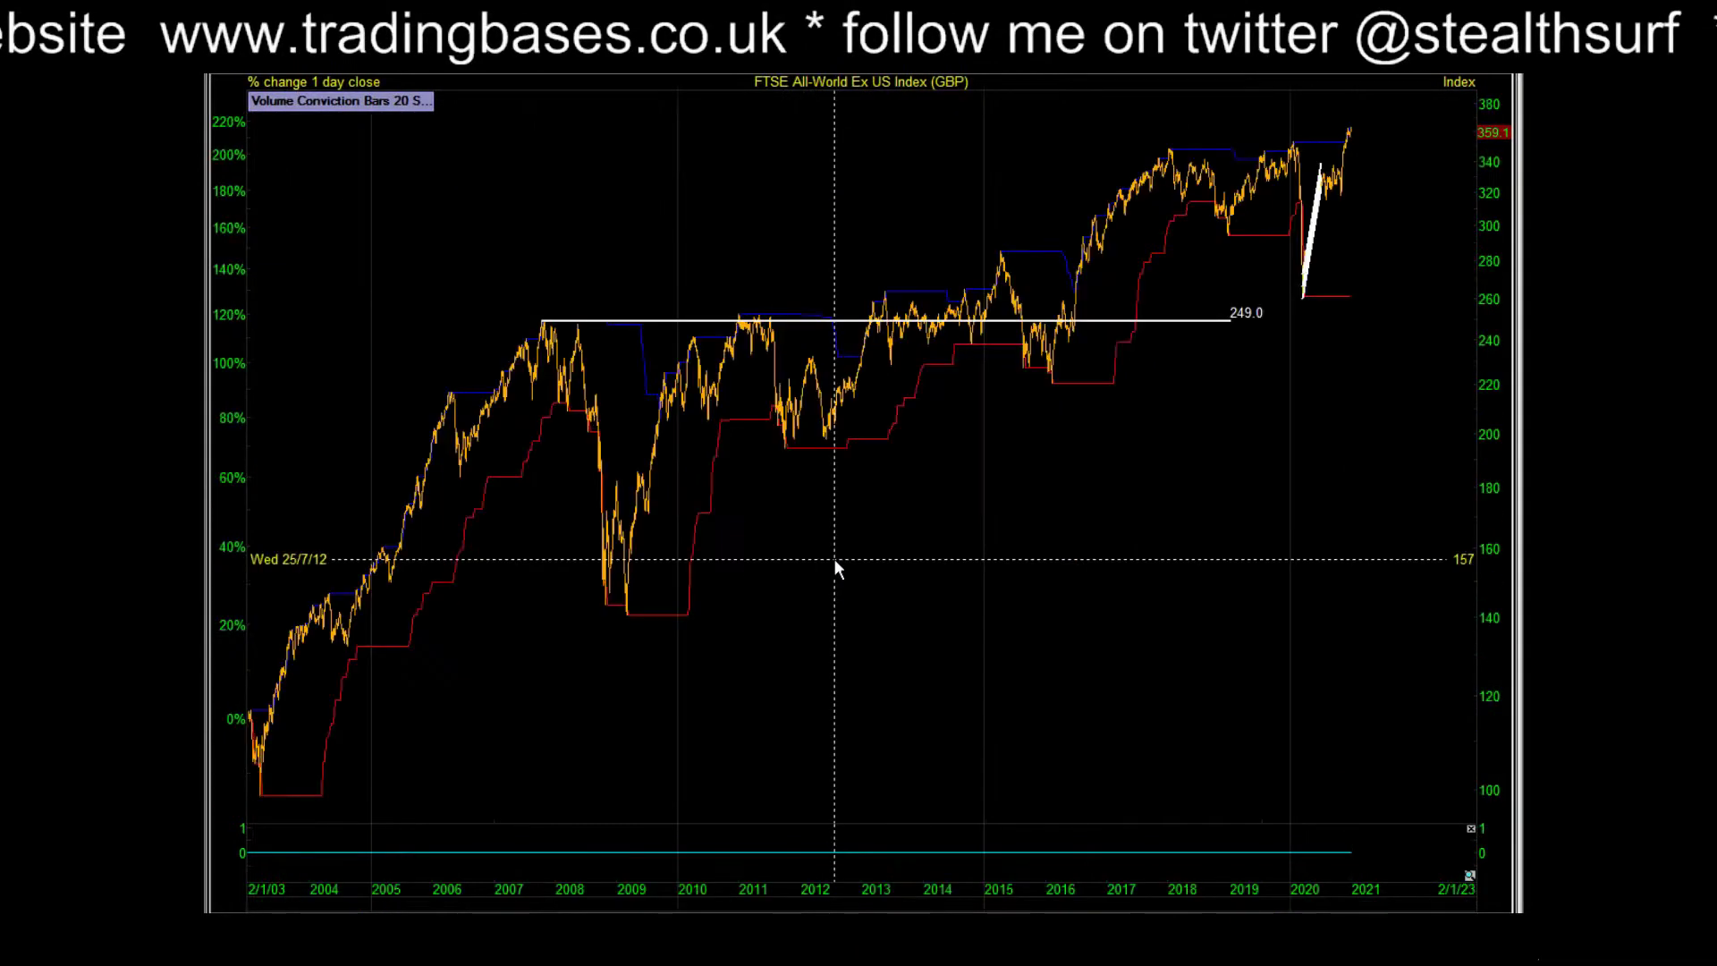
# Step: Enlarge the rise above the 249.0 line between September 2015 and September 2018, and restore the chart's full history
pyautogui.moveTo(951, 564); pyautogui.dragTo(1270, 507)
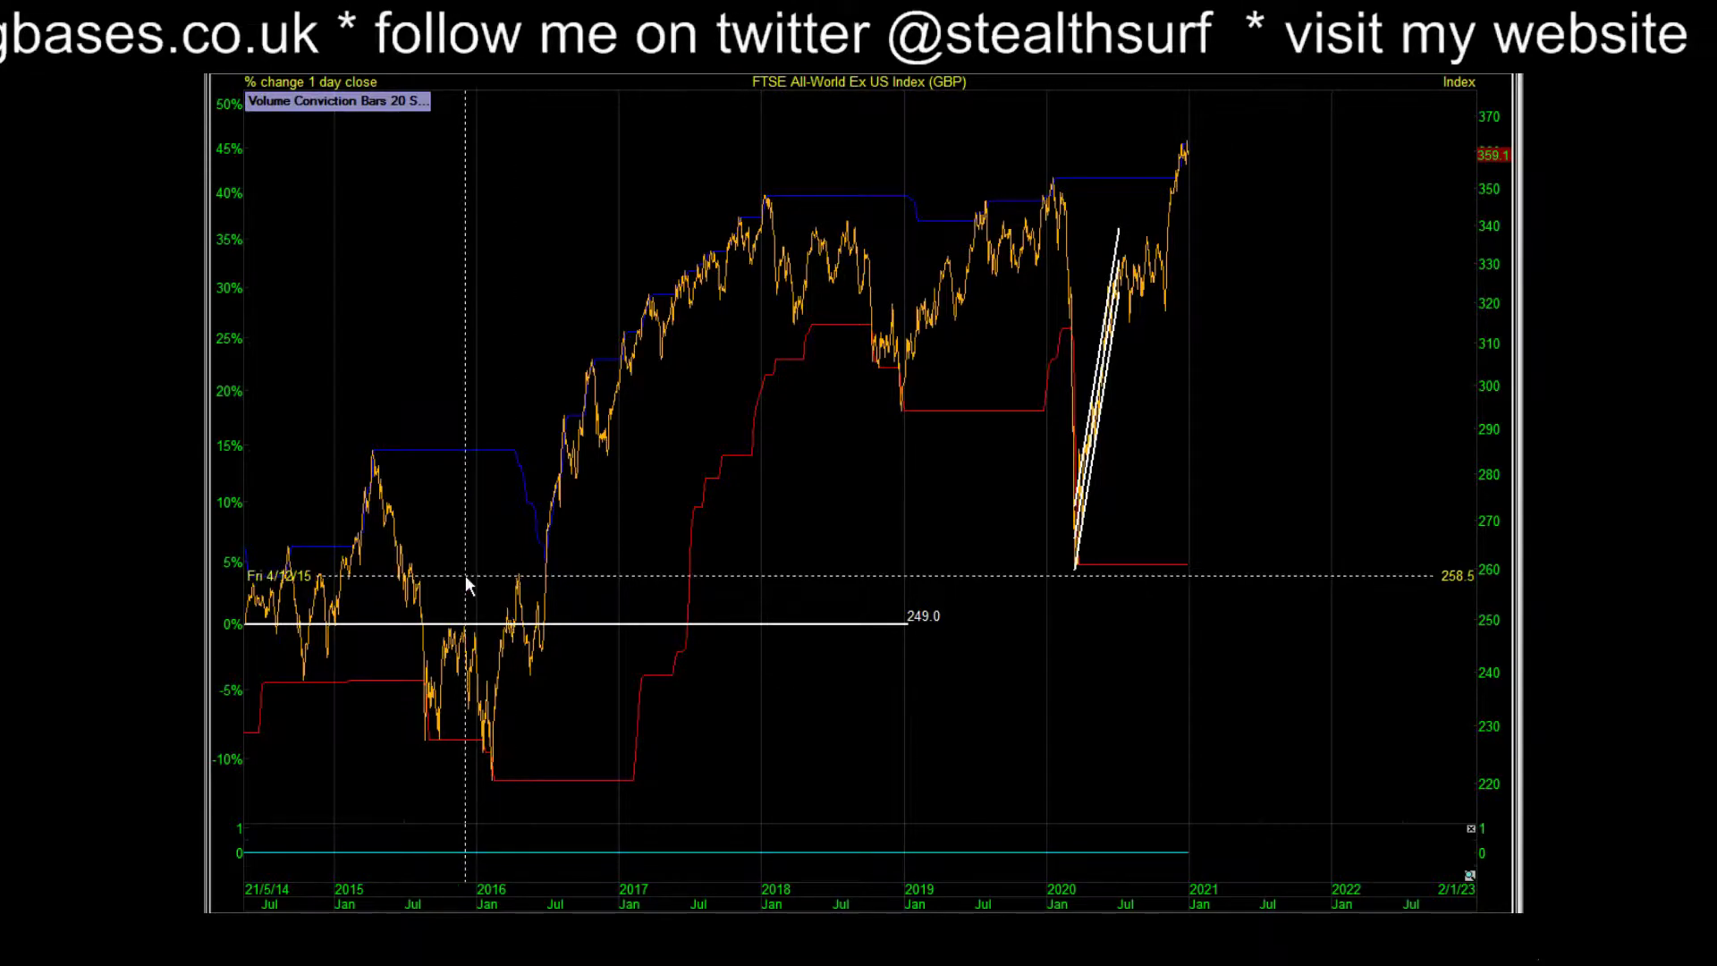
pyautogui.moveTo(445, 576); pyautogui.dragTo(871, 469)
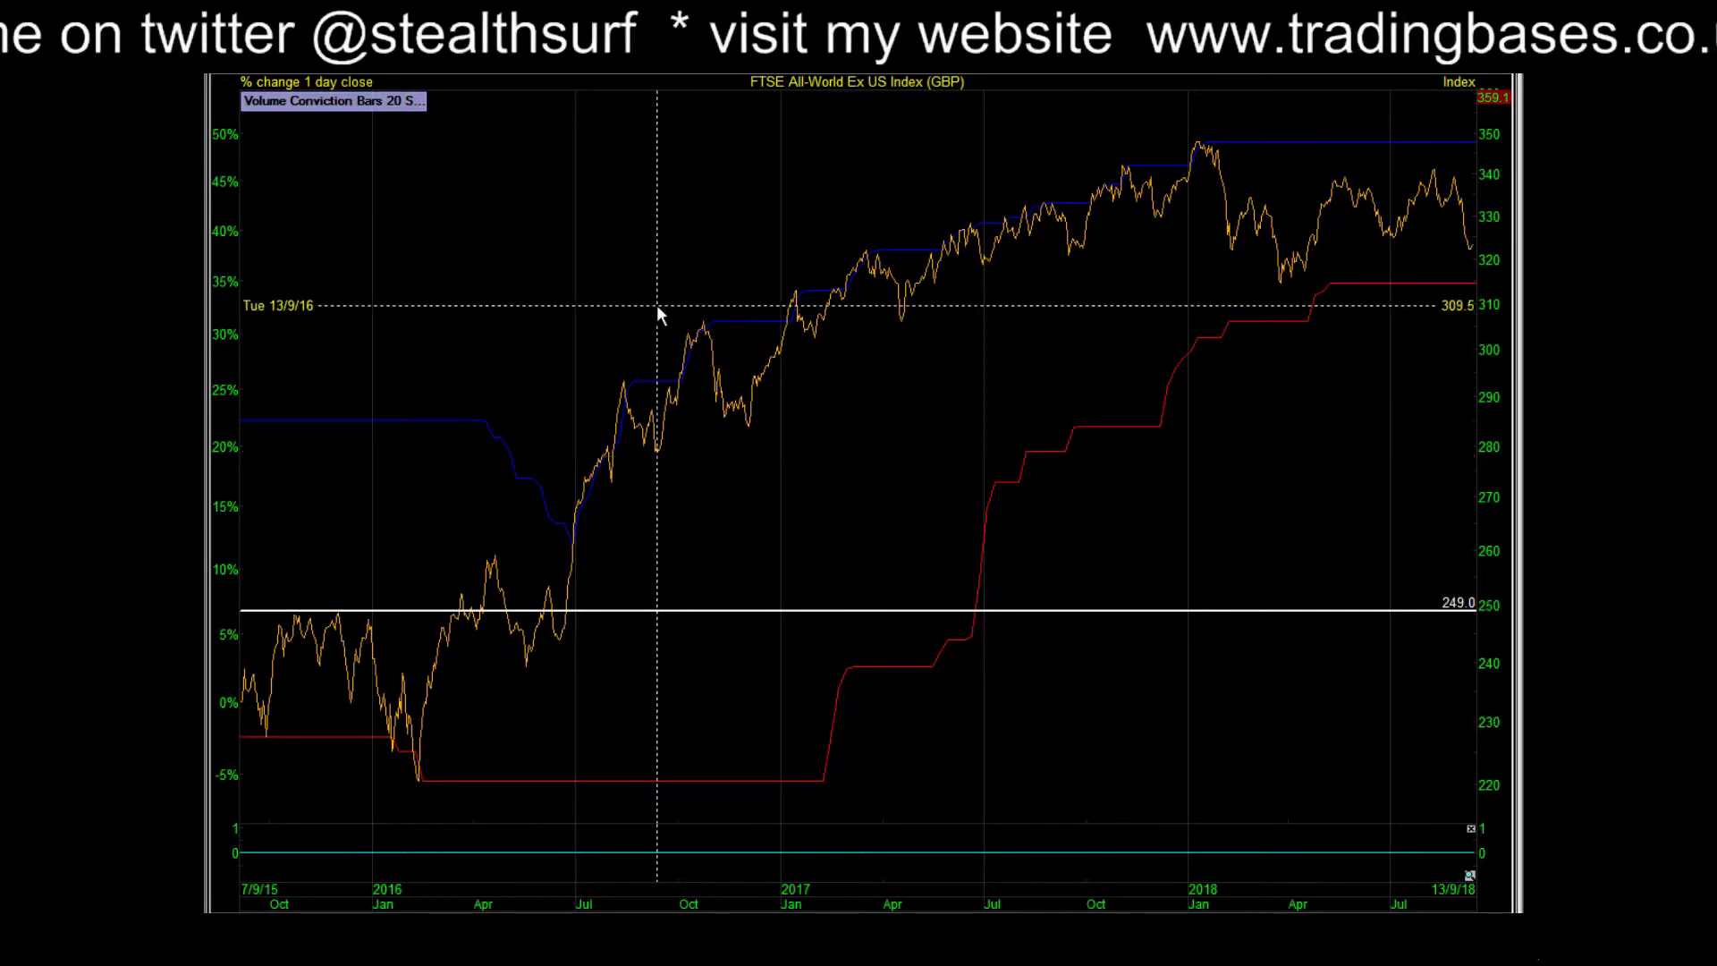
pyautogui.press('End')
pyautogui.press('Down')
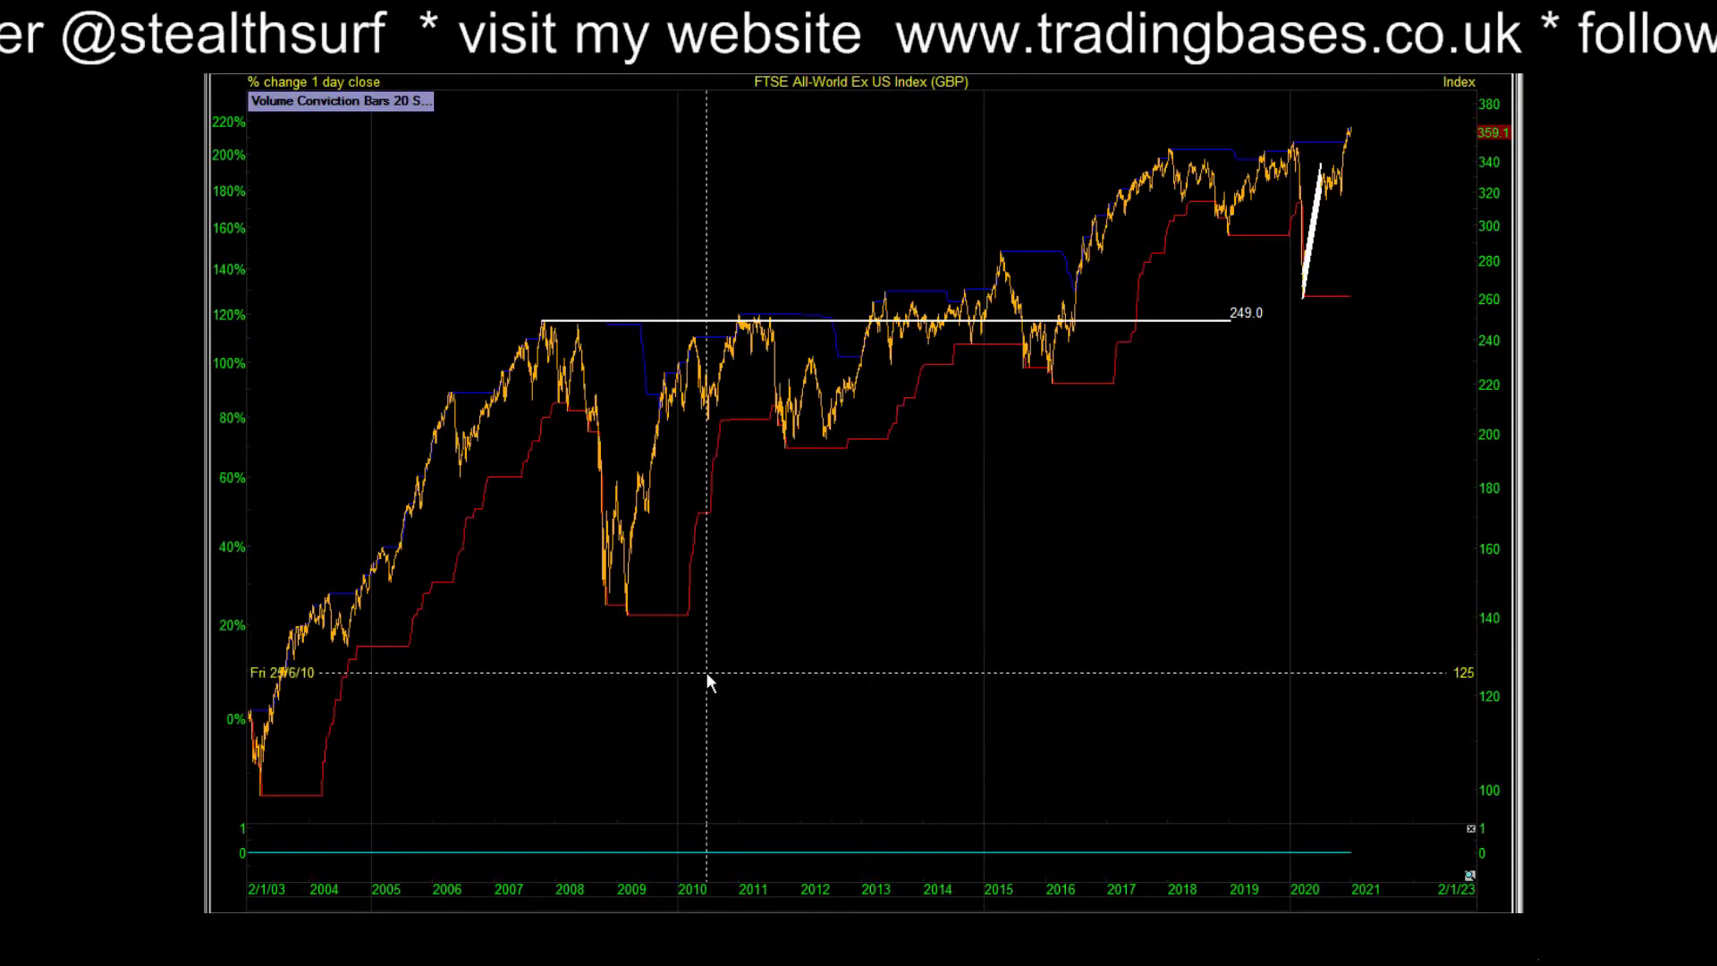
# Step: Frame the FTSE All-World Ex US chart from April 2005 to July 2021, and return to its 2020 view
pyautogui.scroll(1, 325, 577)
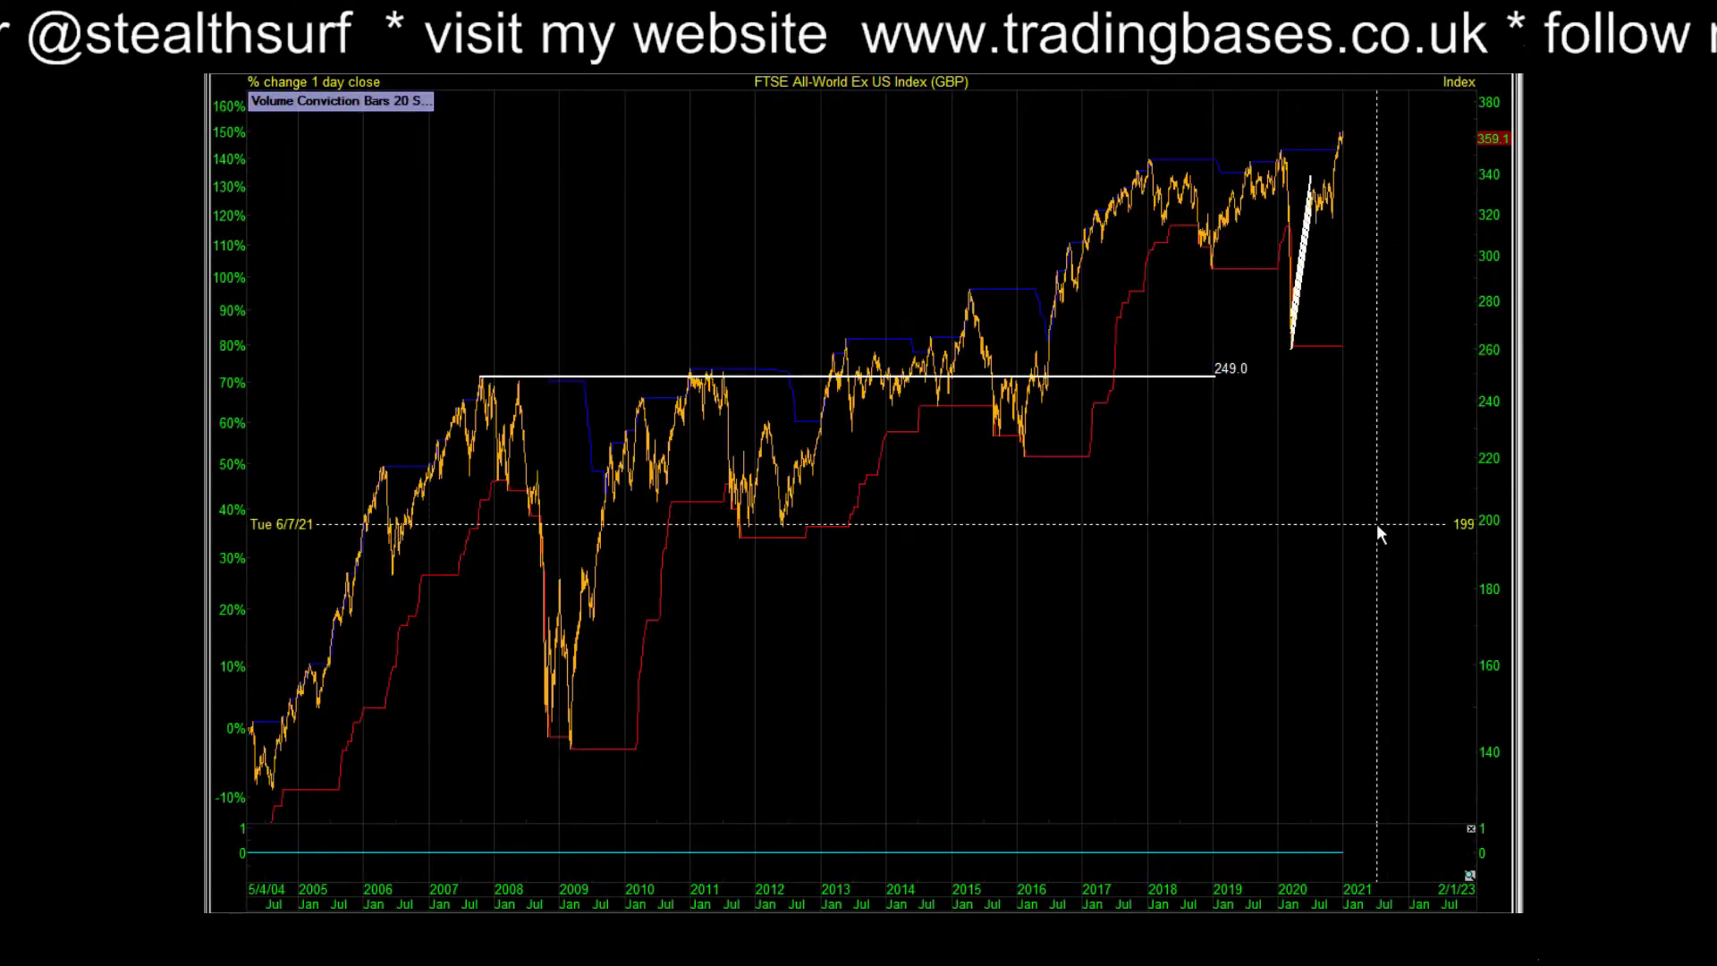
pyautogui.moveTo(1376, 525); pyautogui.dragTo(361, 479)
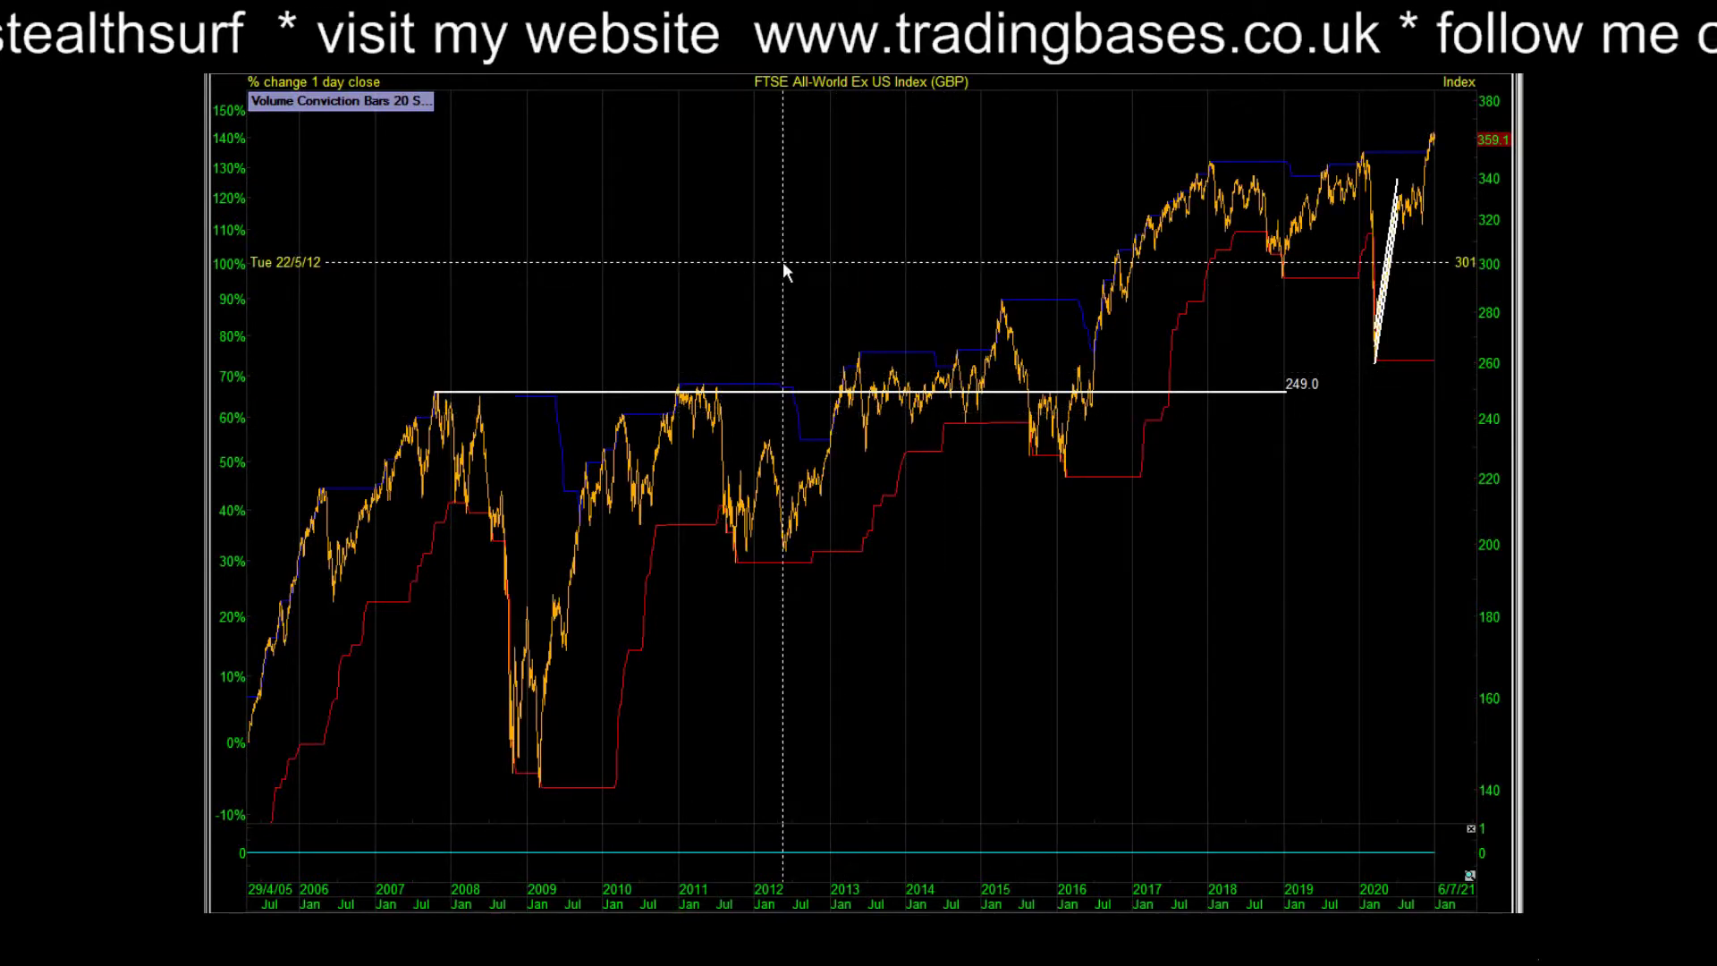
pyautogui.press('Down')
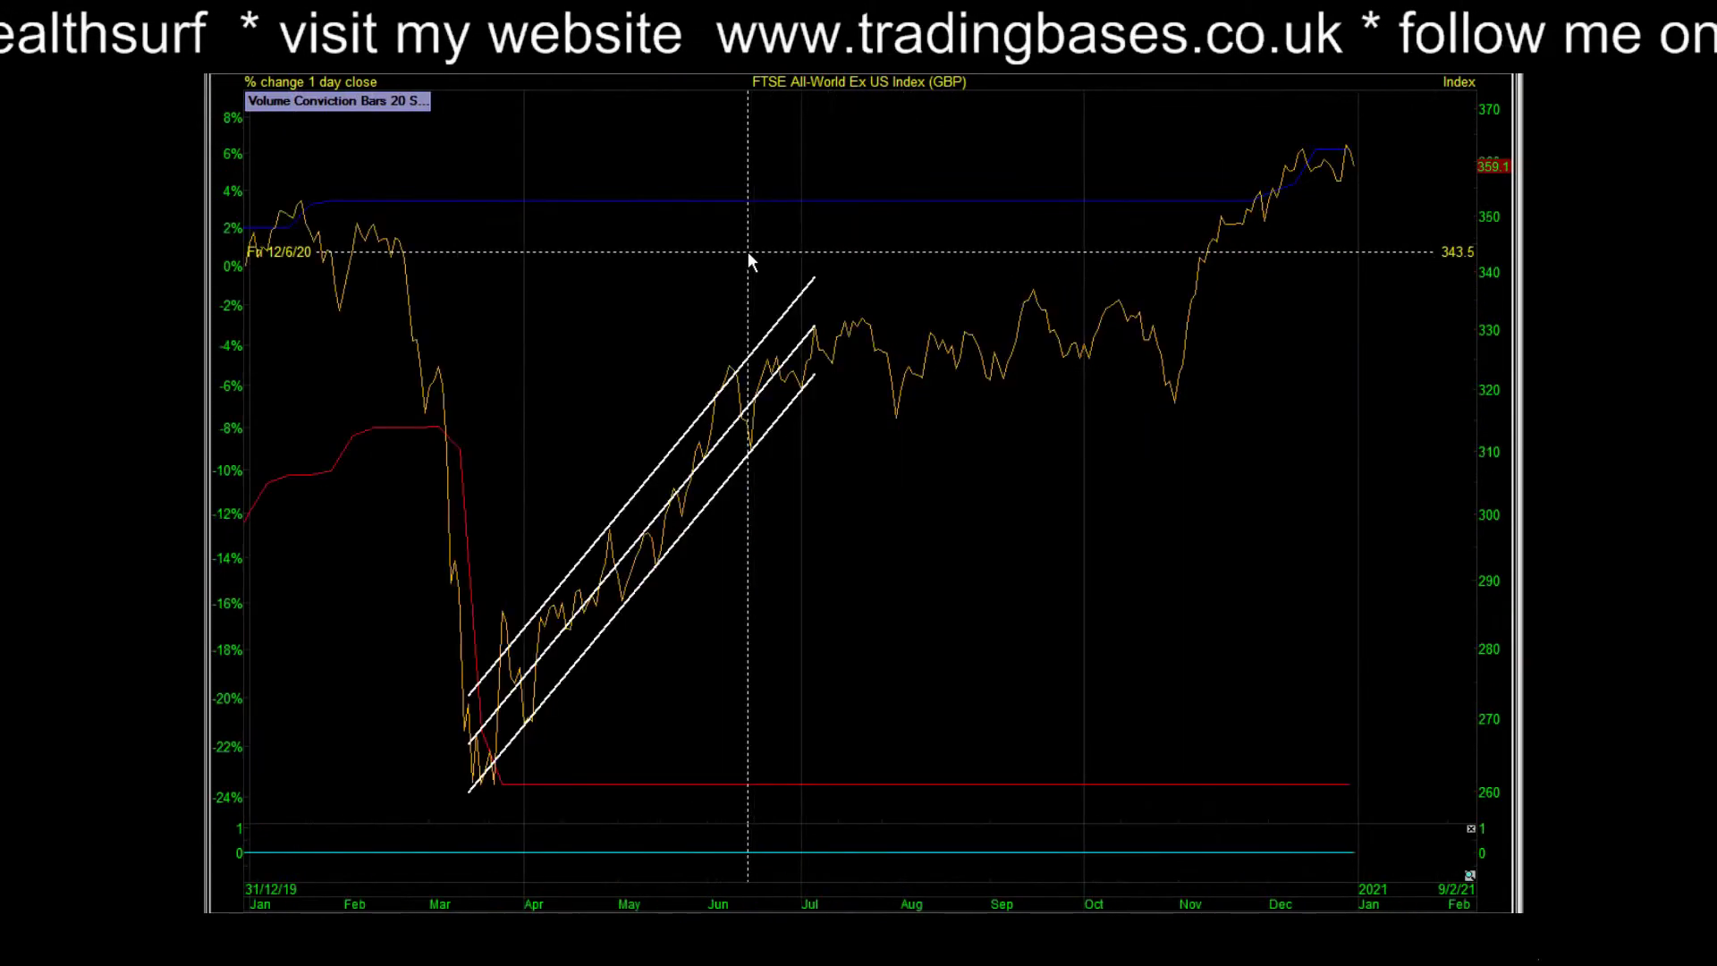